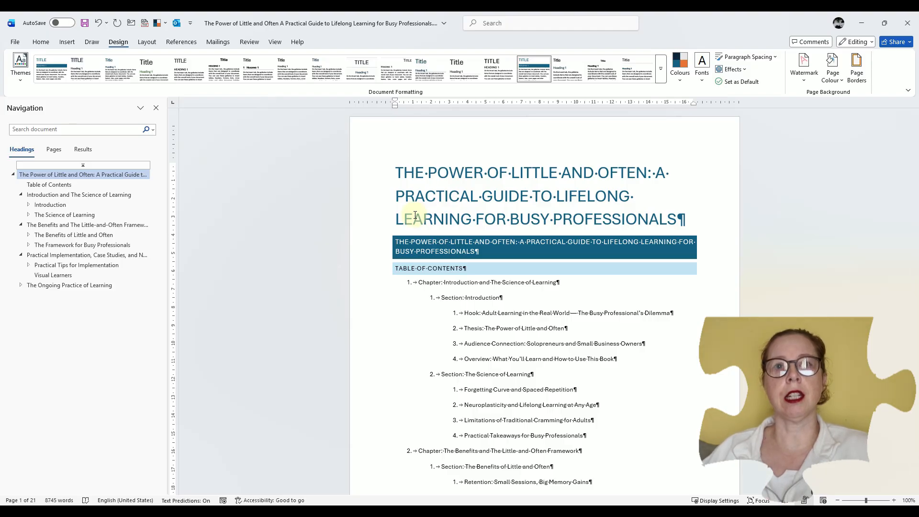
Insert a page break between the document title and the Heading 1 that repeats the title
key(ctrl+Return)
scroll(414, 215, up, 4)
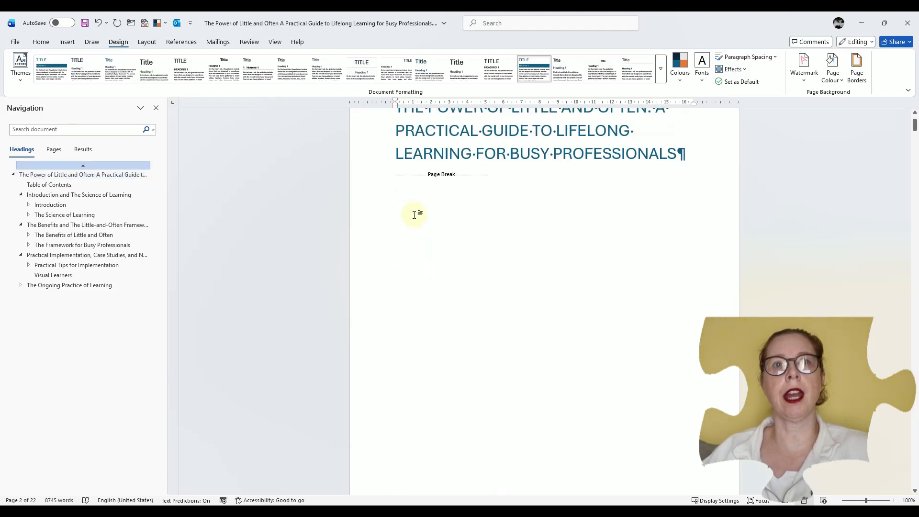
scroll(414, 215, up, 2)
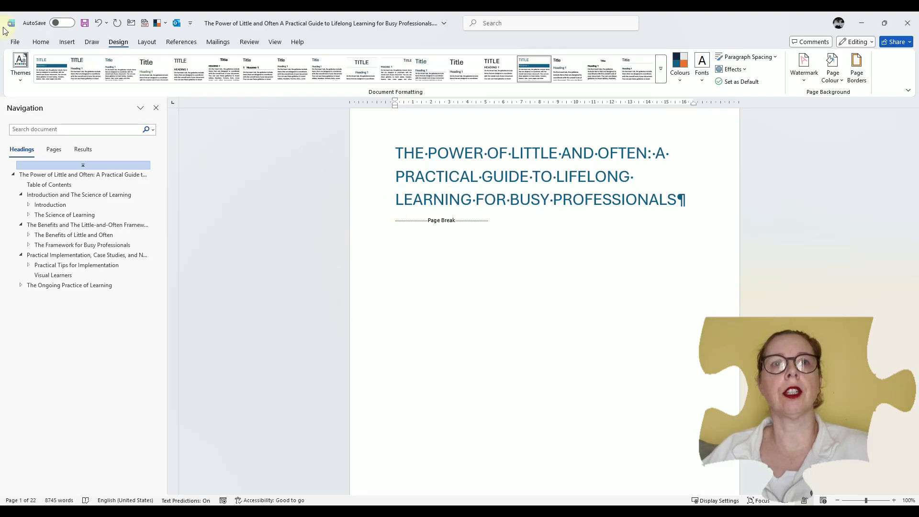
Hide the formatting marks and show them again
click(38, 42)
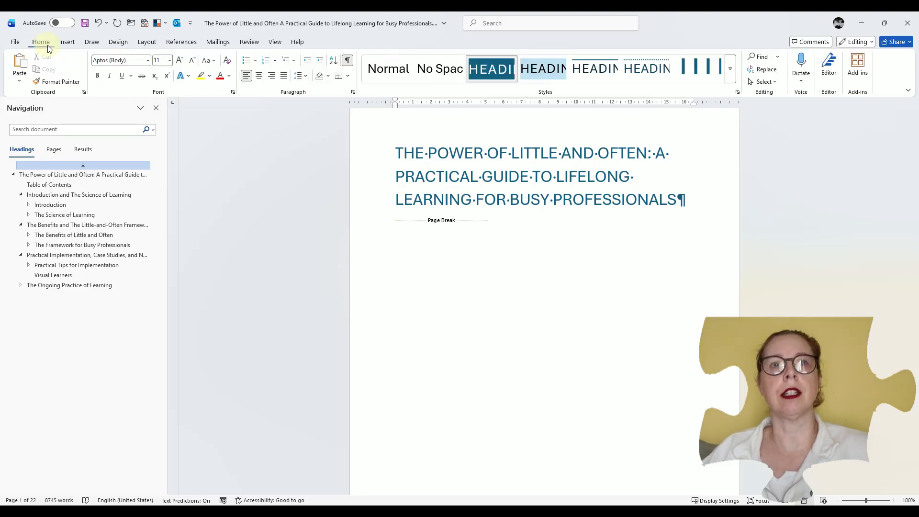
click(347, 61)
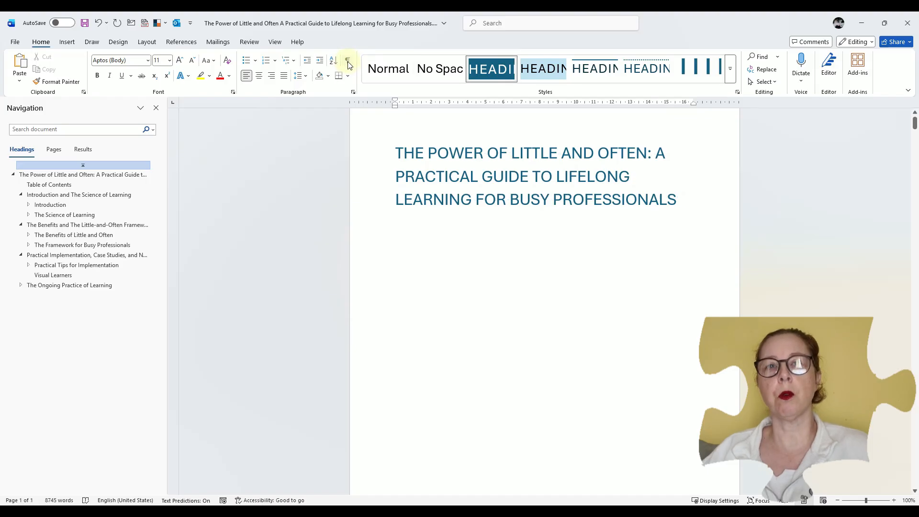
click(347, 61)
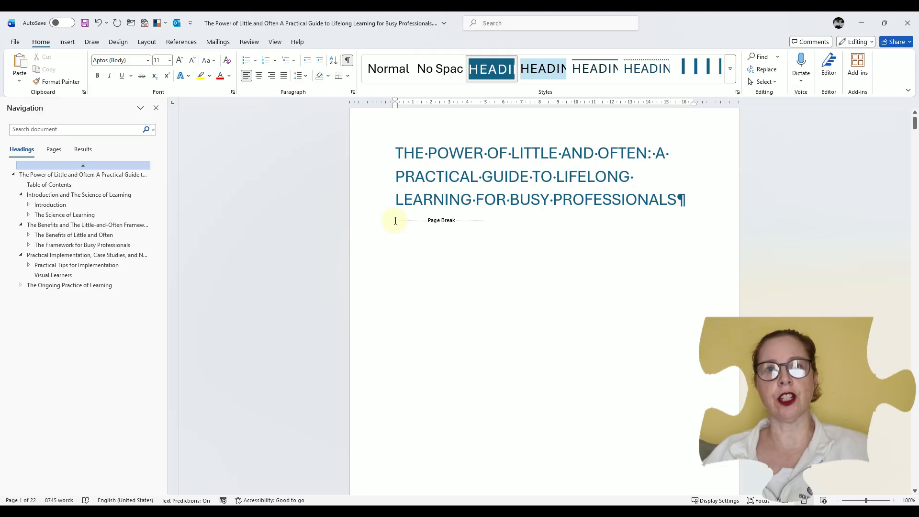
Delete the page break below the title along with its leftover empty line
click(405, 237)
key(BackSpace)
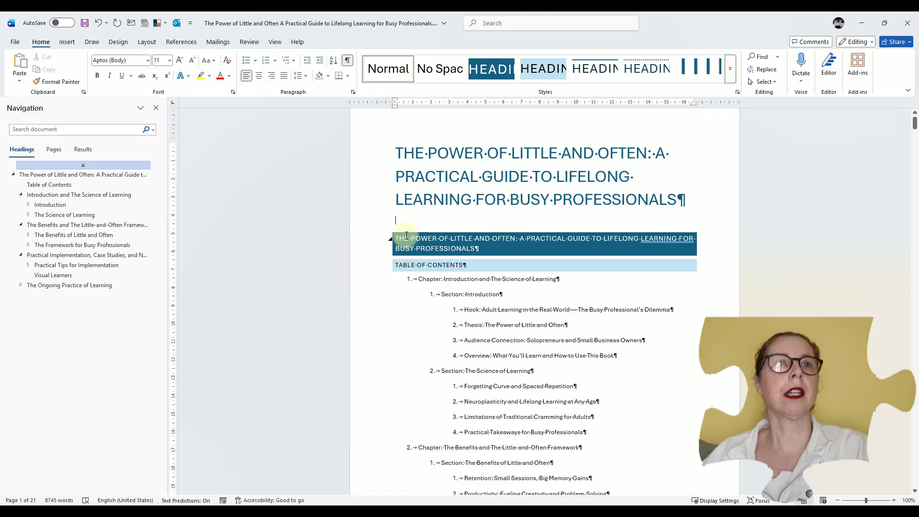
key(Delete)
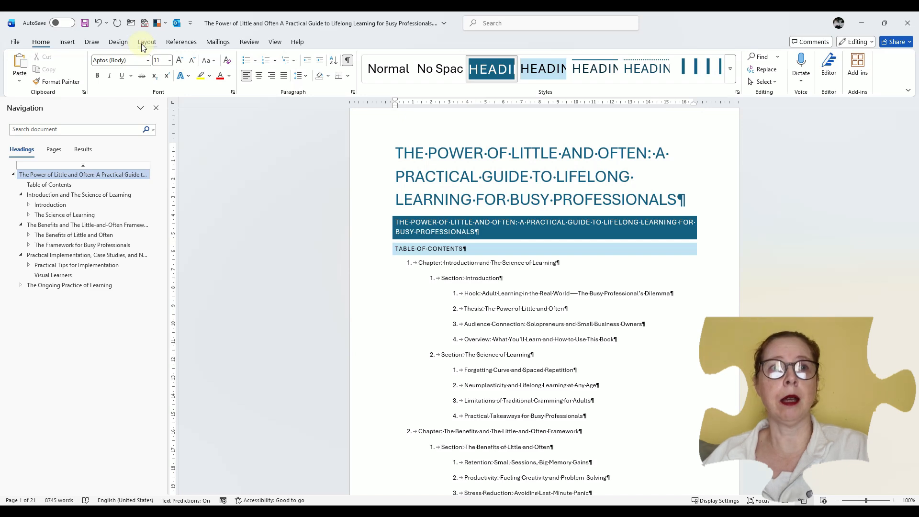
Insert a page break from the layout break options directly before the Heading 1 that repeats the title
click(144, 42)
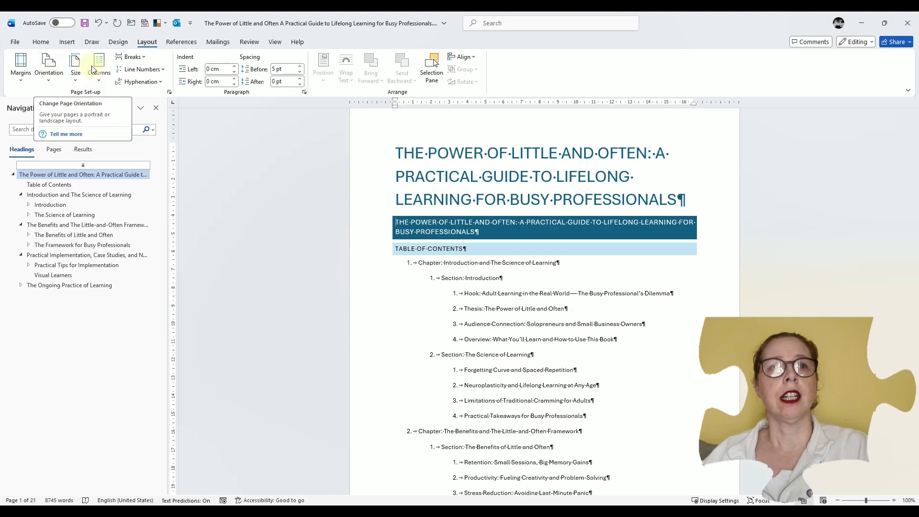
click(131, 57)
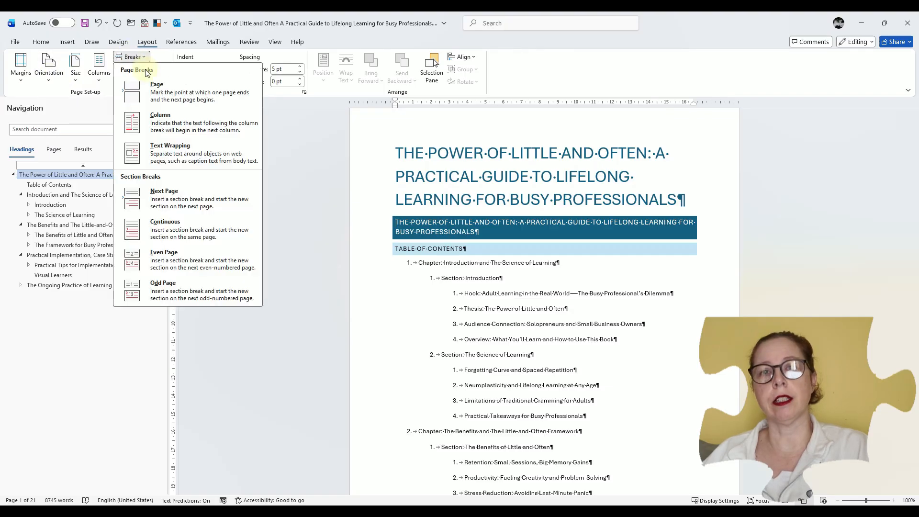
click(168, 93)
scroll(378, 151, up, 2)
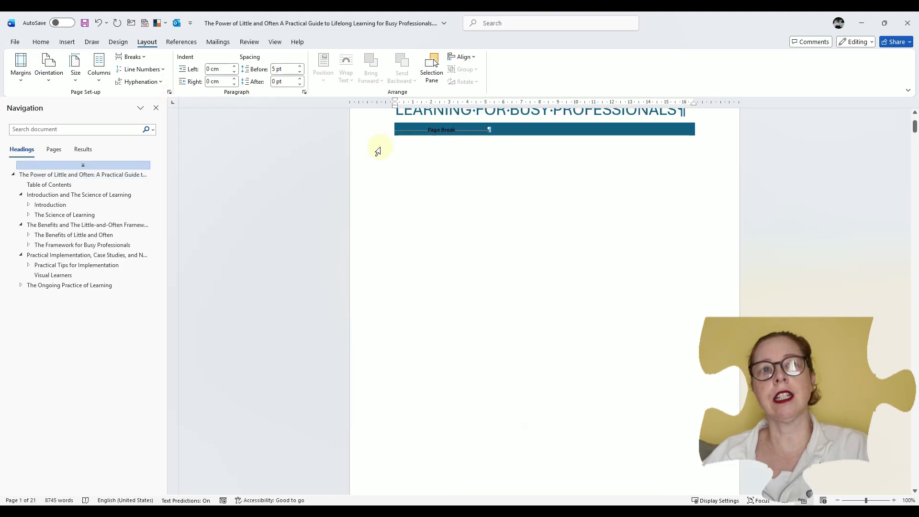
Replace the heading-styled page break below the title with an empty paragraph in the Normal style
click(397, 151)
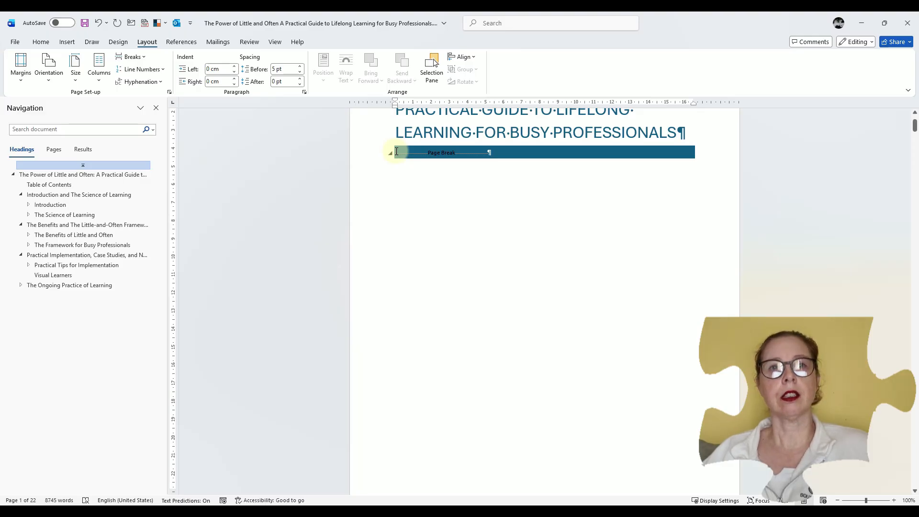
key(Delete)
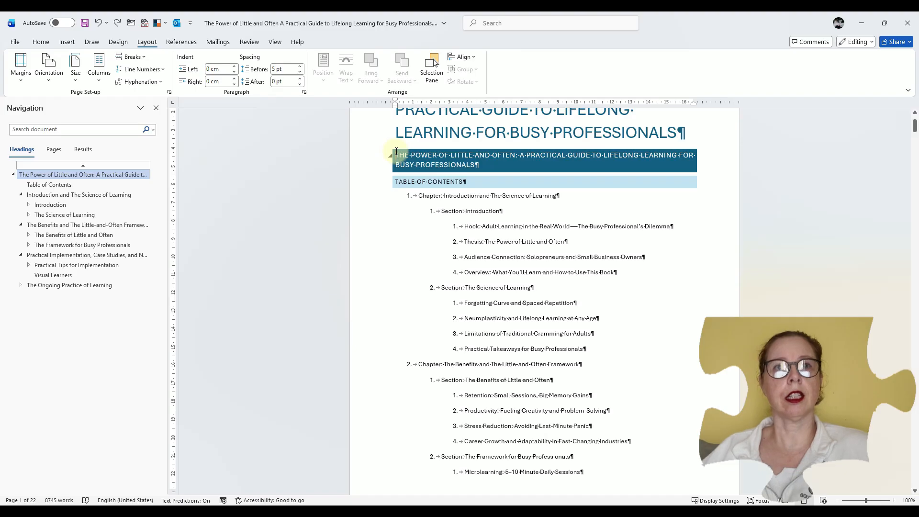
key(Return)
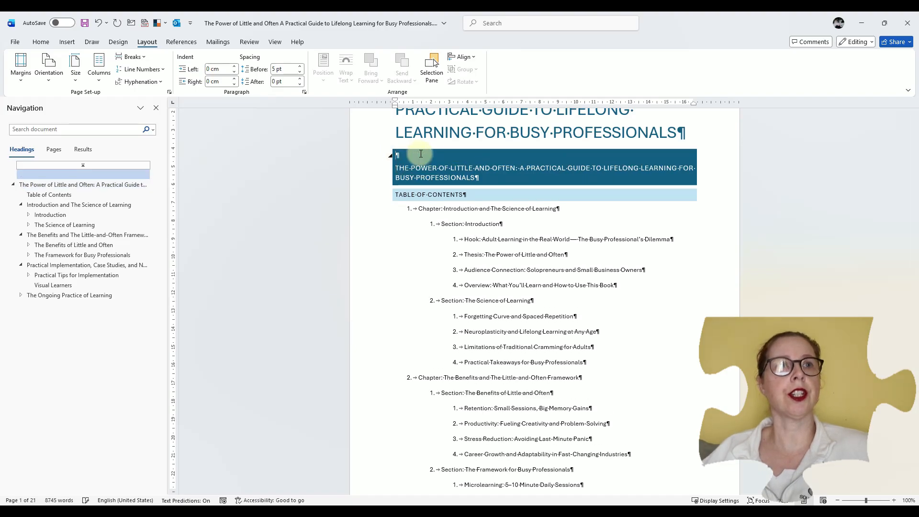
click(42, 43)
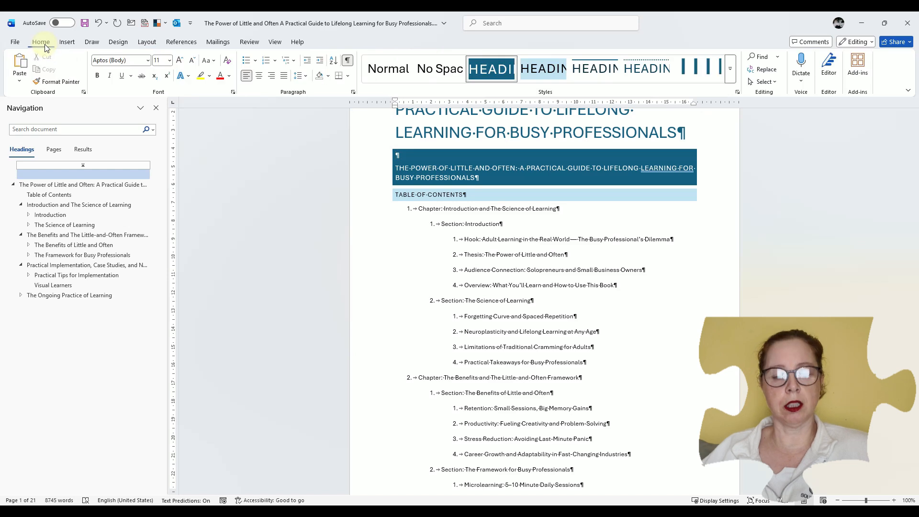
click(387, 68)
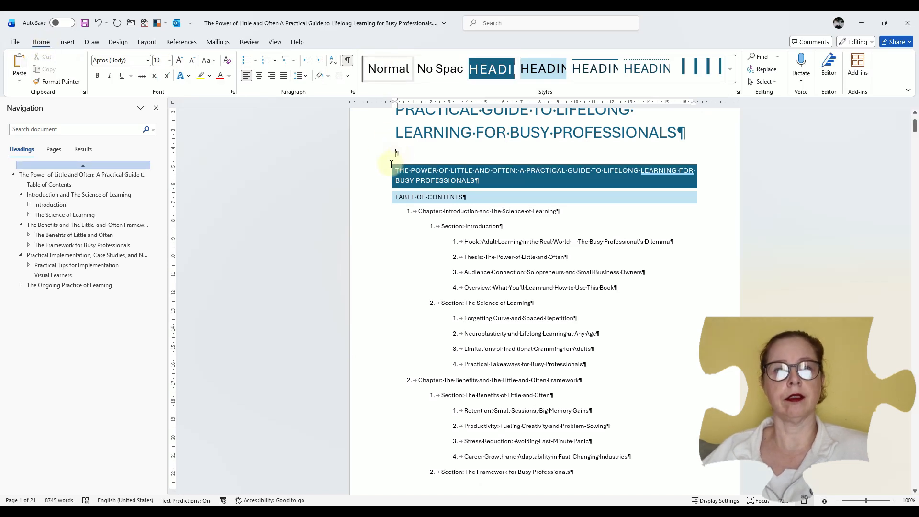
Insert a page break in the empty Normal paragraph and delete the blank paragraph above the heading on the following page
key(ctrl+Return)
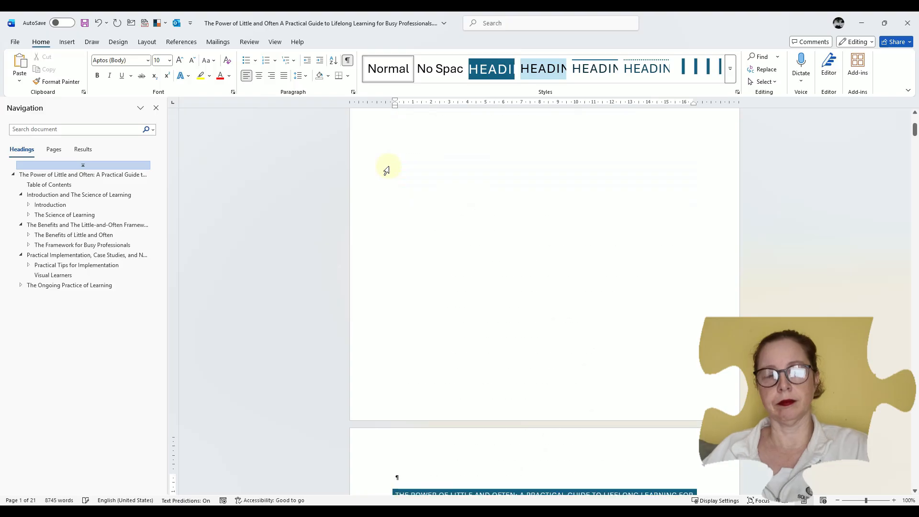
scroll(395, 264, down, 1)
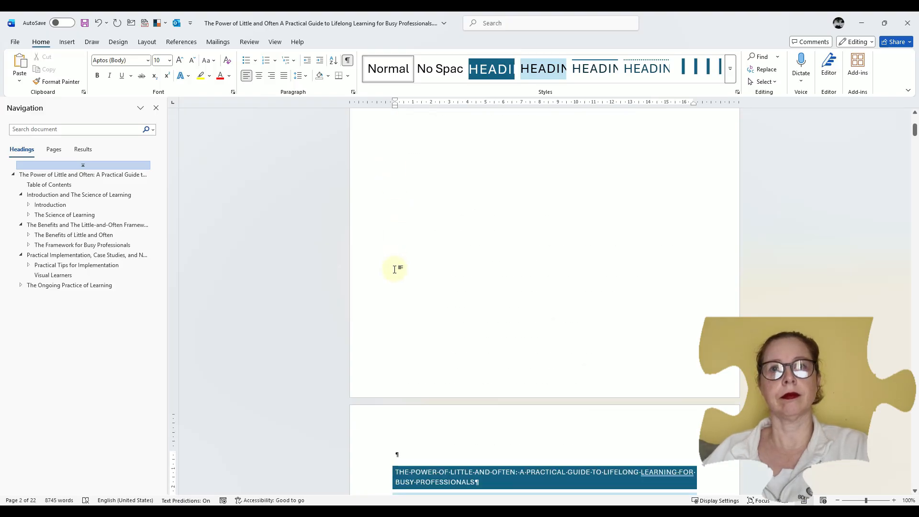
key(Delete)
scroll(394, 270, up, 3)
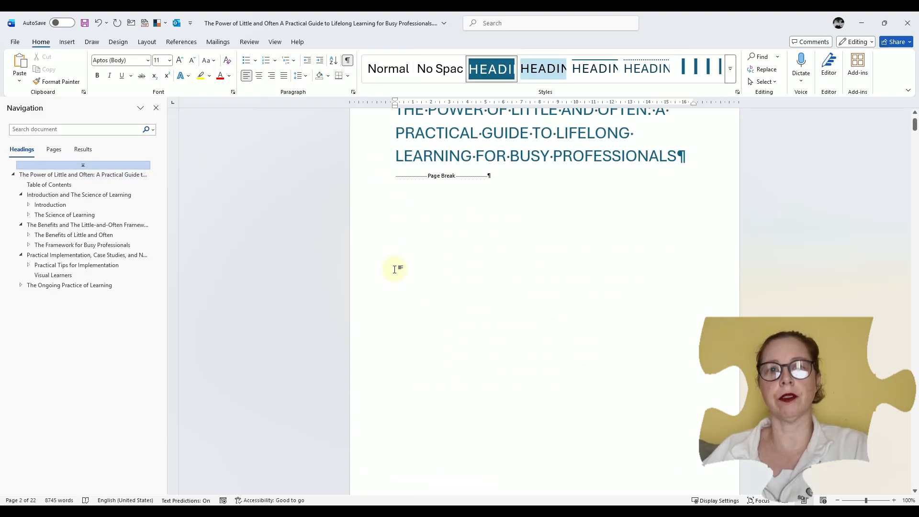
scroll(395, 269, up, 5)
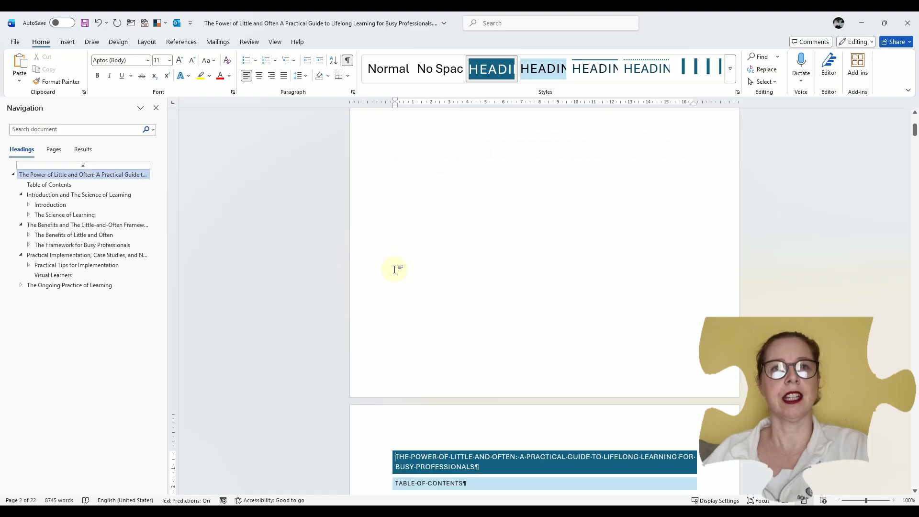
scroll(394, 269, up, 5)
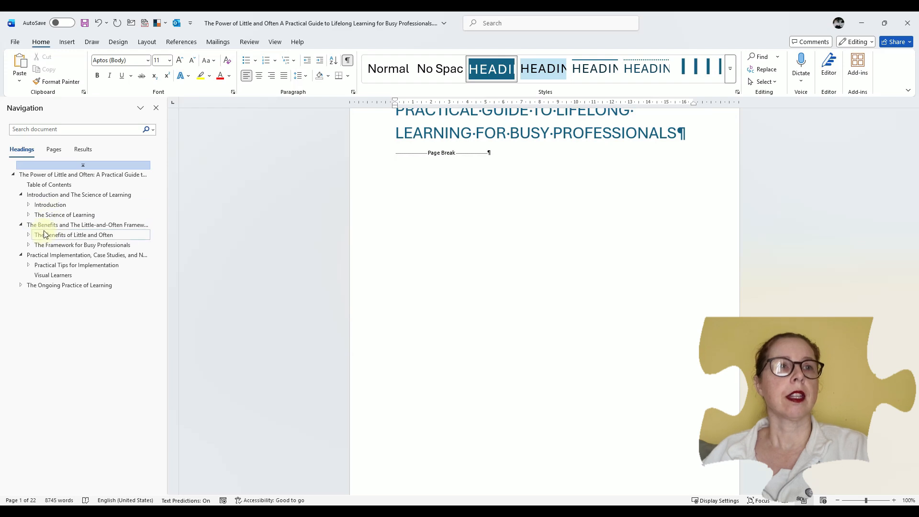
Insert an Odd Page section break before the heading "Introduction and The Science of Learning"
click(49, 195)
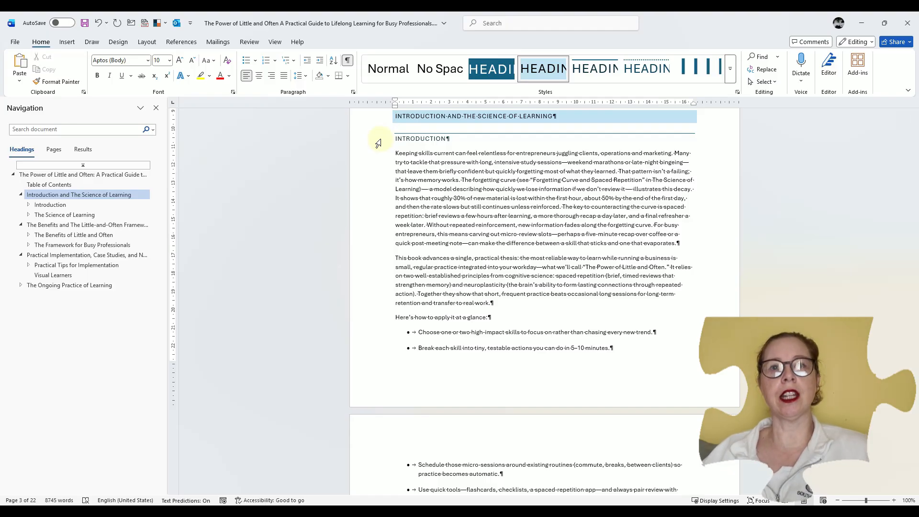
scroll(421, 136, up, 5)
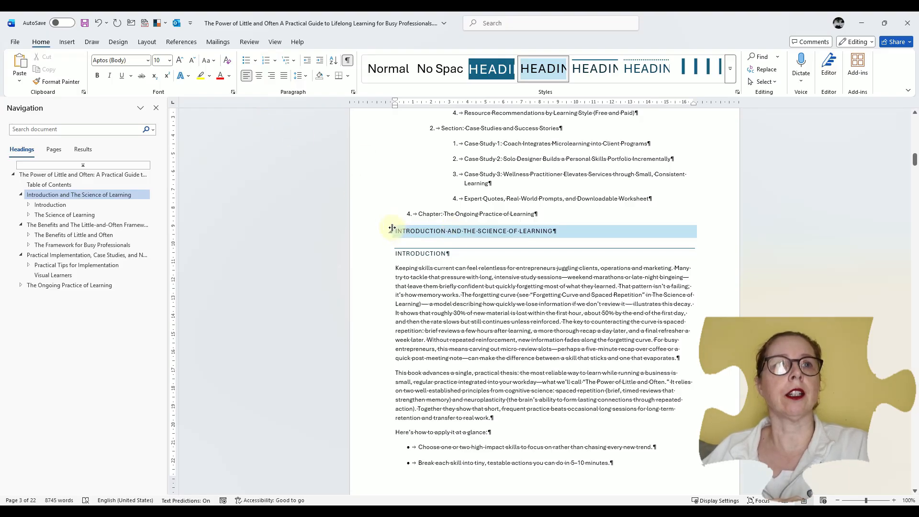
click(147, 43)
click(132, 57)
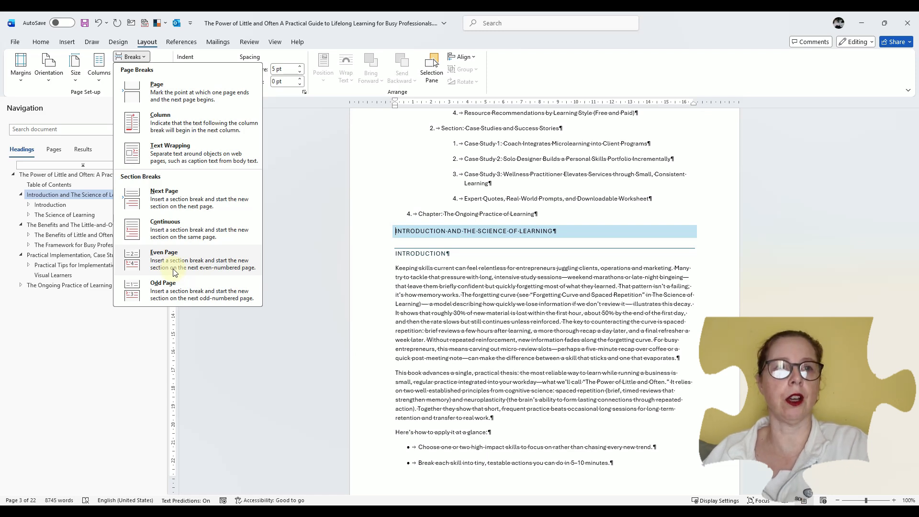
click(165, 292)
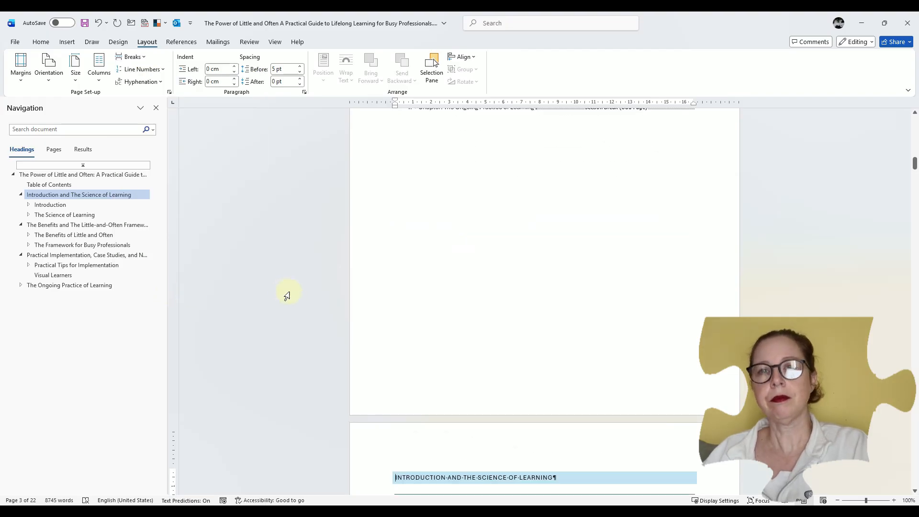
Examine the page numbering around the Odd Page section break, from the end of the contents list to the start of the first chapter
scroll(420, 293, up, 5)
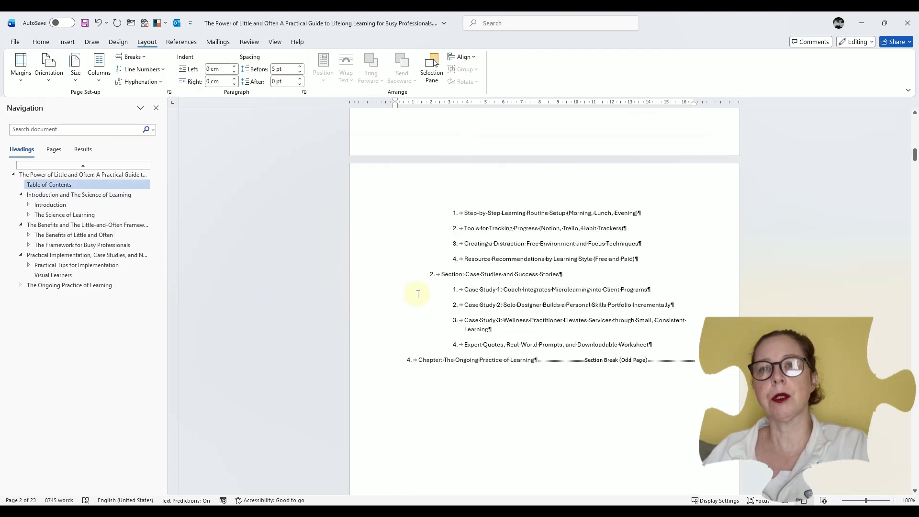
scroll(417, 294, down, 3)
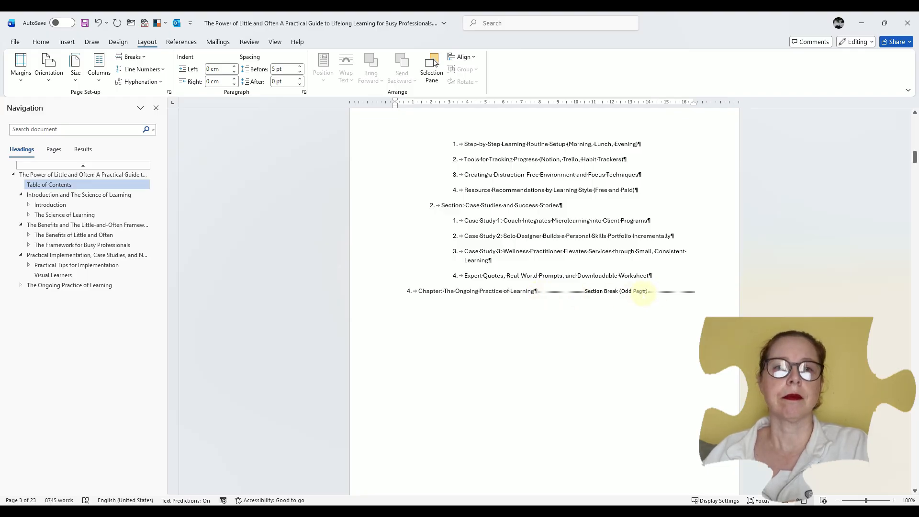
scroll(640, 316, down, 10)
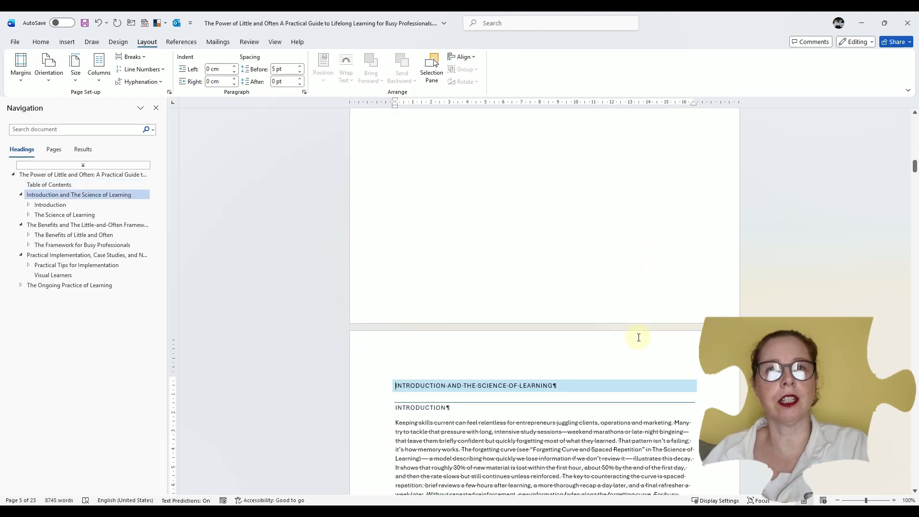
scroll(638, 337, up, 8)
click(515, 214)
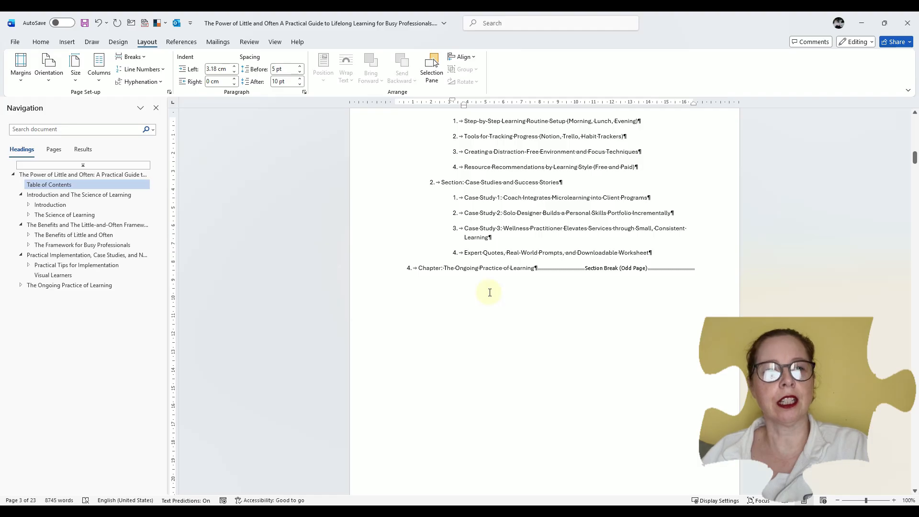
scroll(490, 293, down, 7)
click(480, 317)
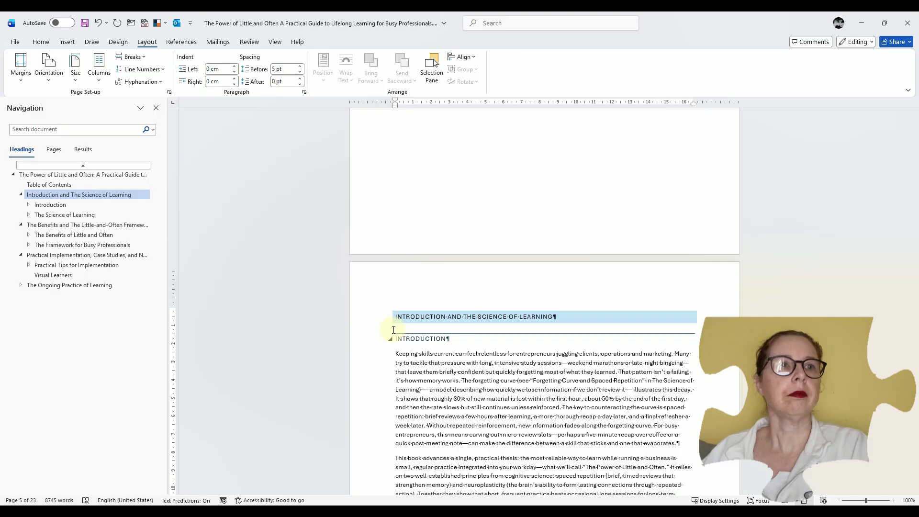
Insert an Odd Page section break before the heading "The Benefits and The Little-and-Often Framework"
click(61, 224)
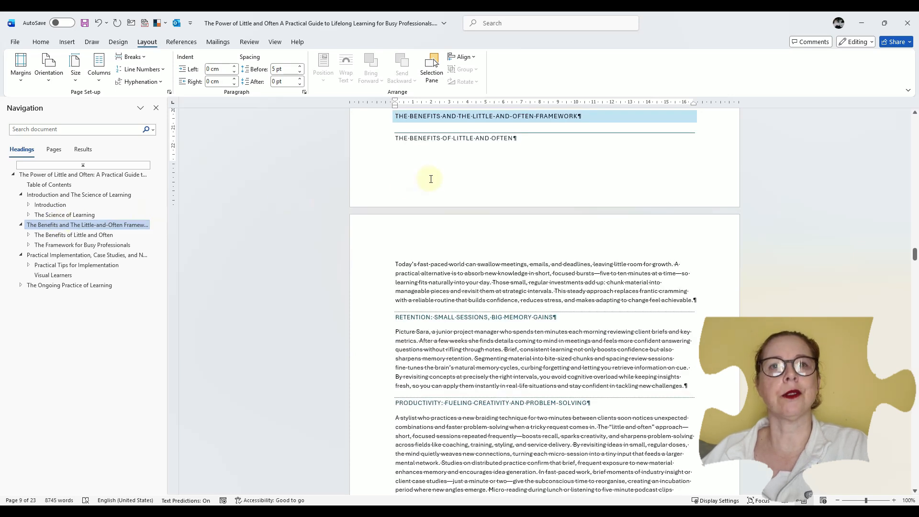
scroll(431, 179, up, 2)
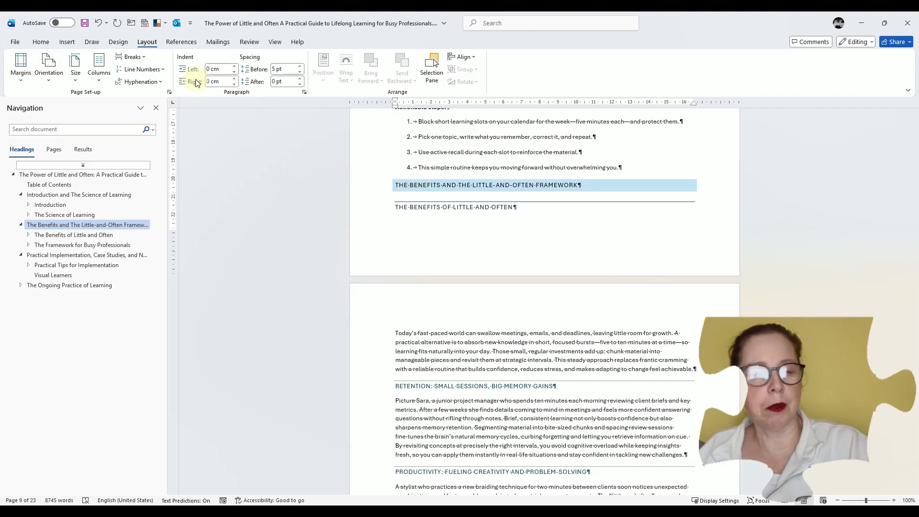
click(139, 60)
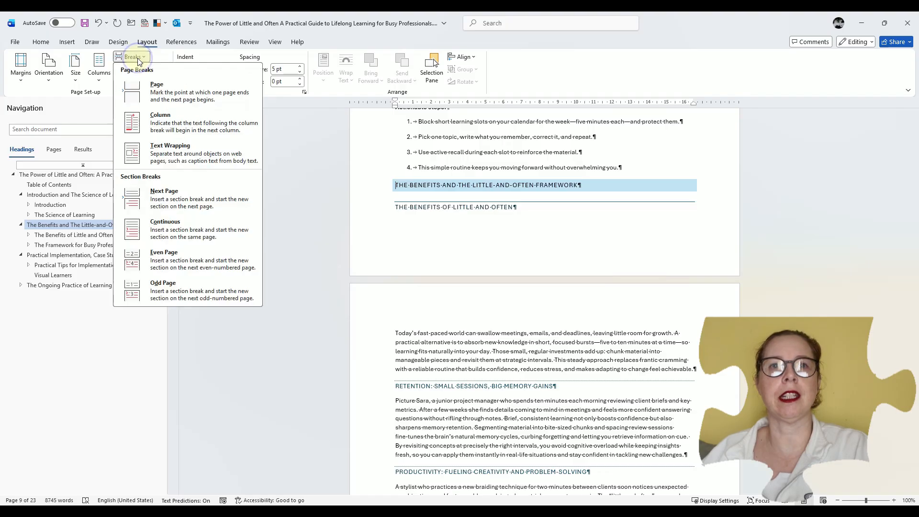
click(164, 289)
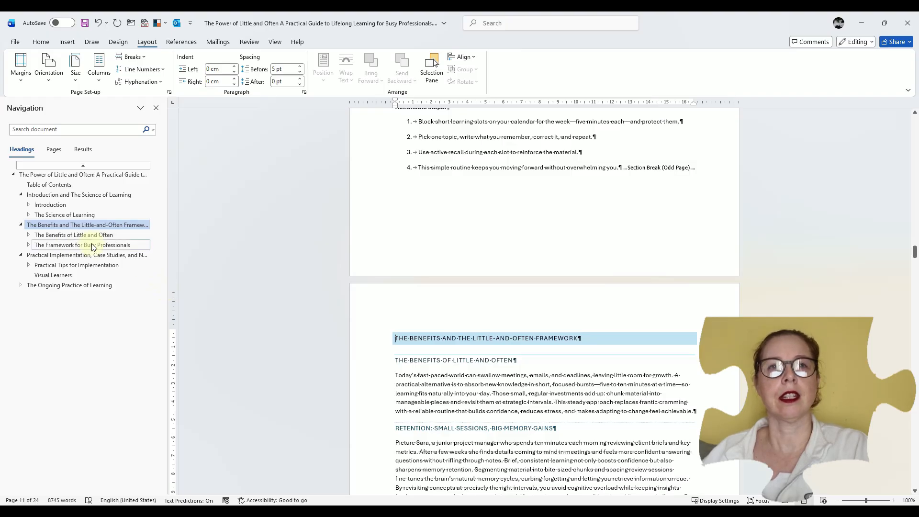
Insert a Next Page section break before the heading "Practical Implementation, Case Studies, and Next Steps"
click(47, 258)
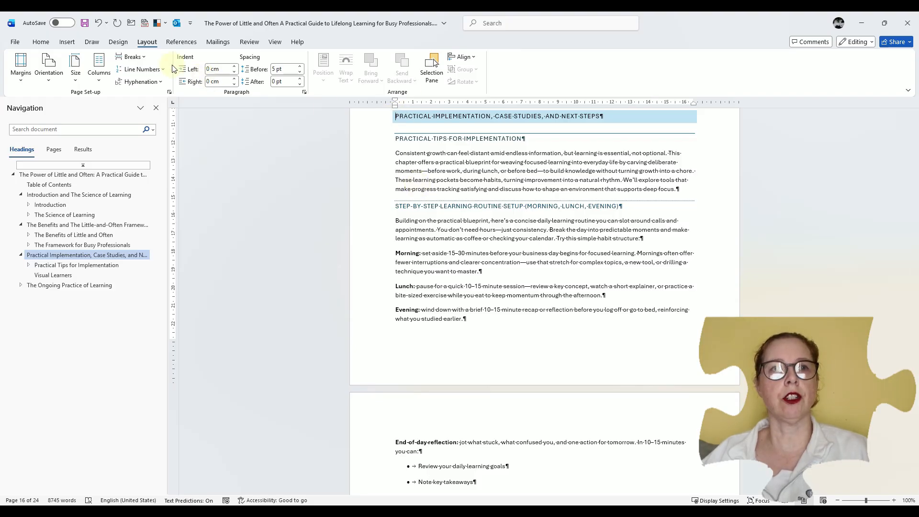
click(130, 57)
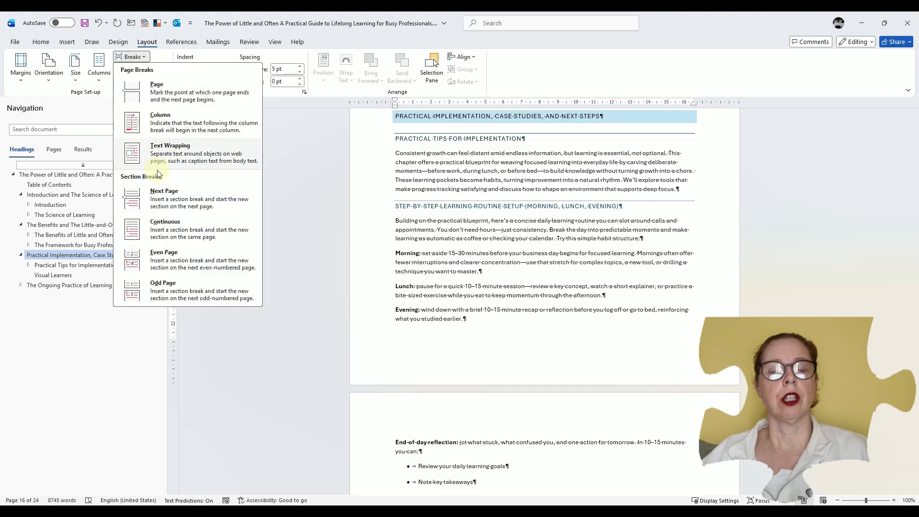
click(162, 200)
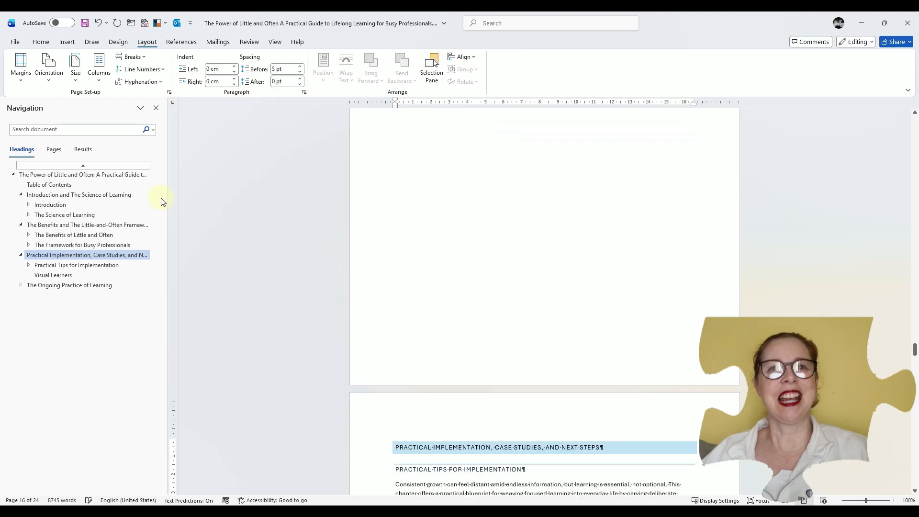
Insert a Next Page section break before the heading "The Ongoing Practice of Learning"
click(62, 286)
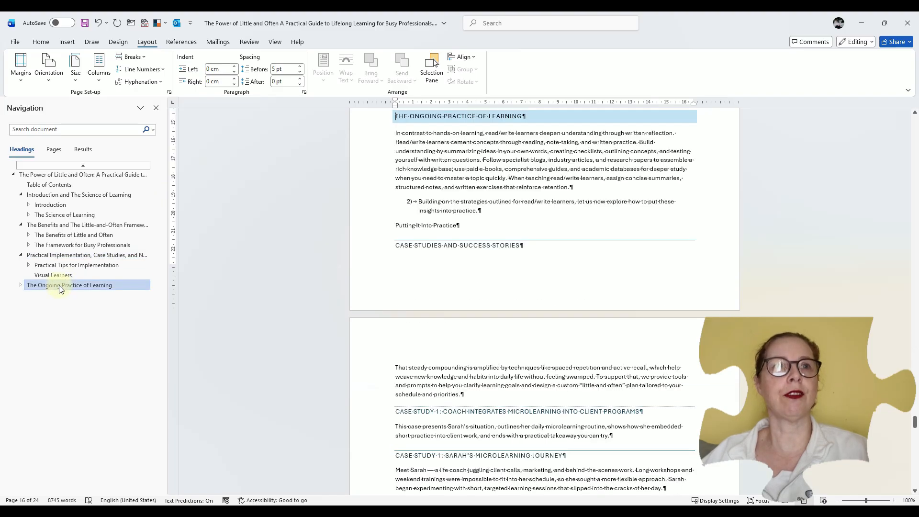
click(131, 57)
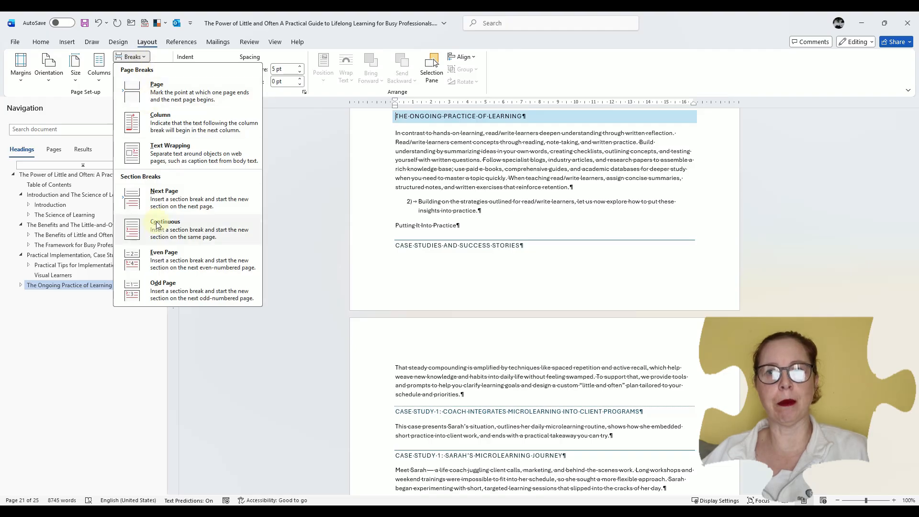
click(158, 207)
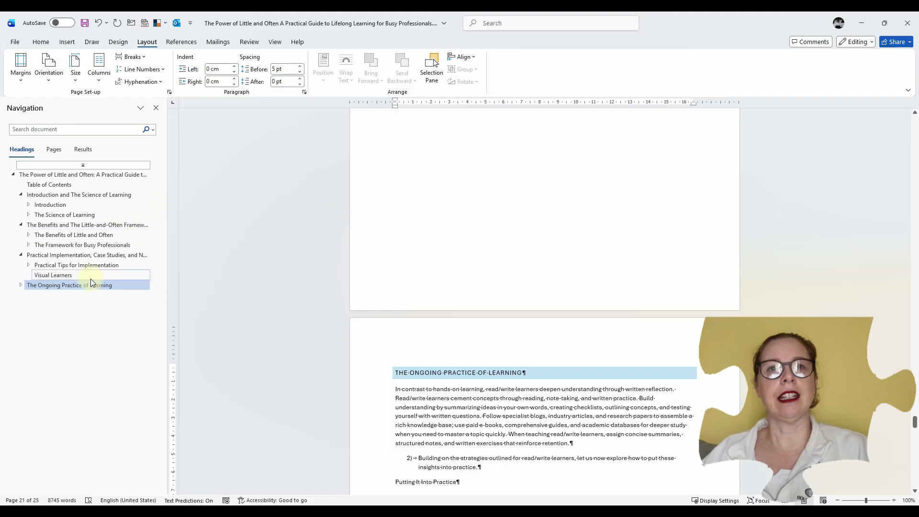
Set the page orientation to Landscape for the section starting at "Practical Implementation, Case Studies, and Next Steps"
scroll(398, 312, up, 8)
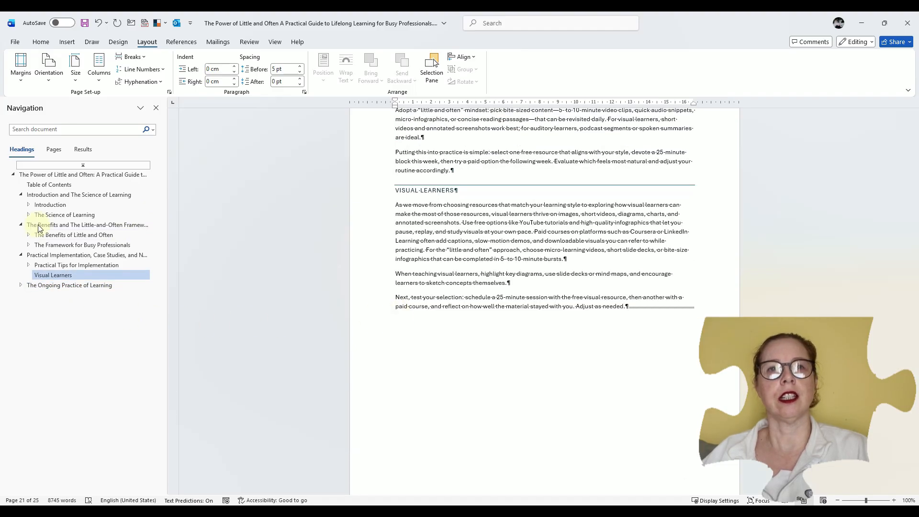
scroll(499, 242, up, 4)
scroll(499, 242, up, 15)
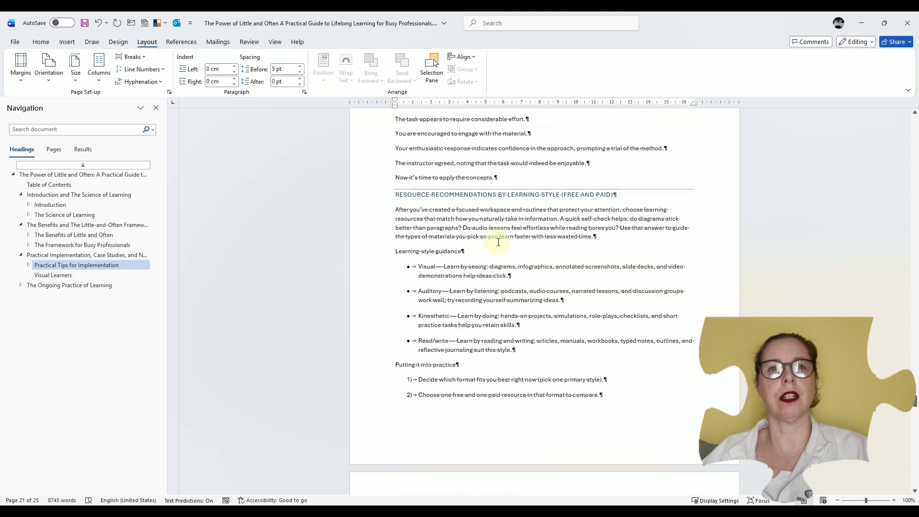
scroll(499, 242, up, 15)
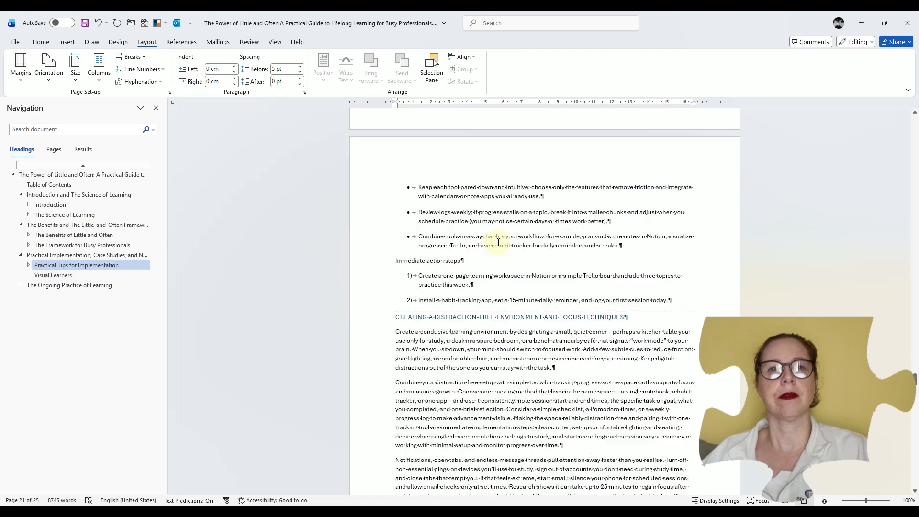
scroll(498, 242, up, 20)
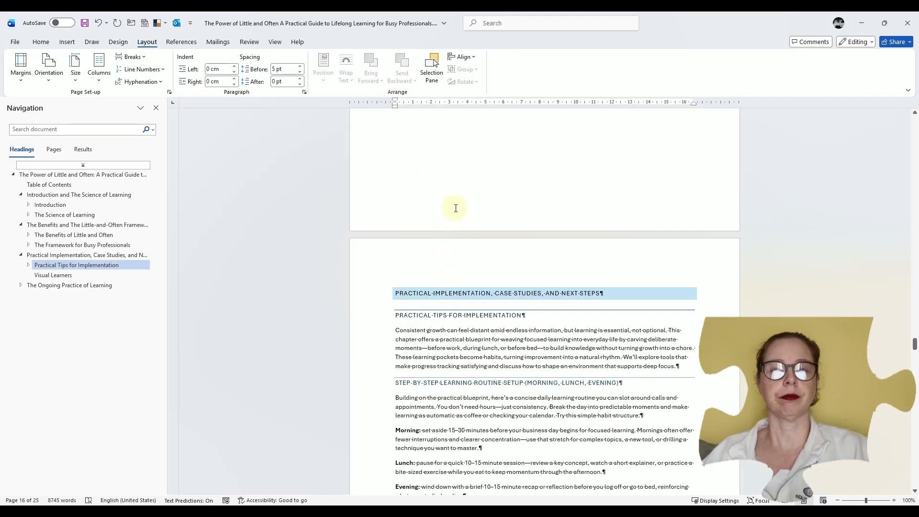
click(400, 294)
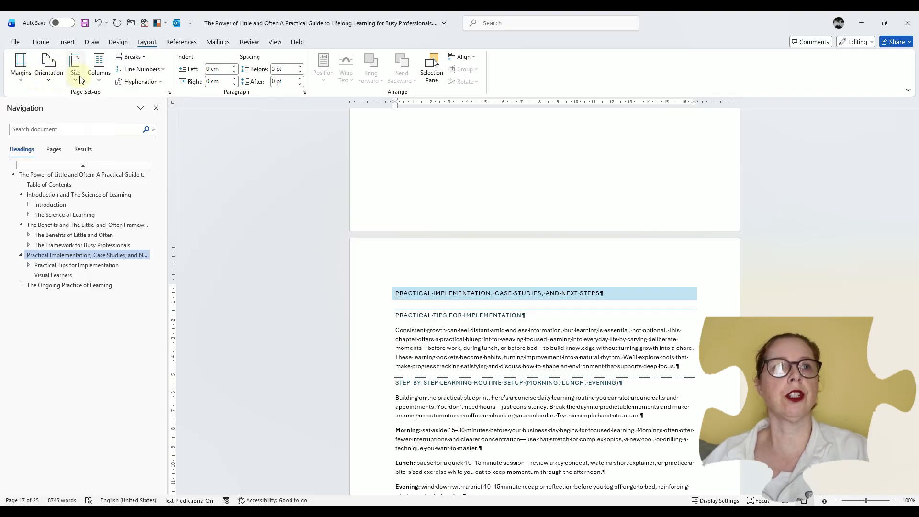
click(50, 79)
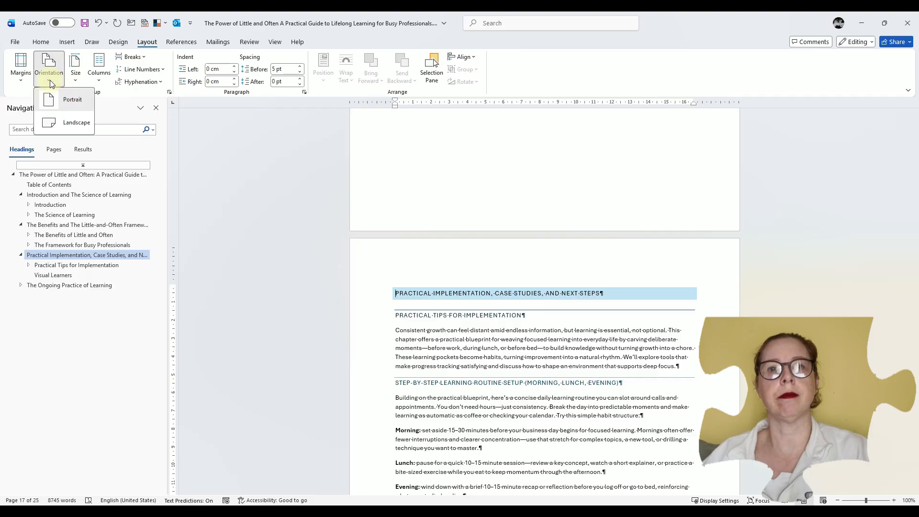
click(55, 124)
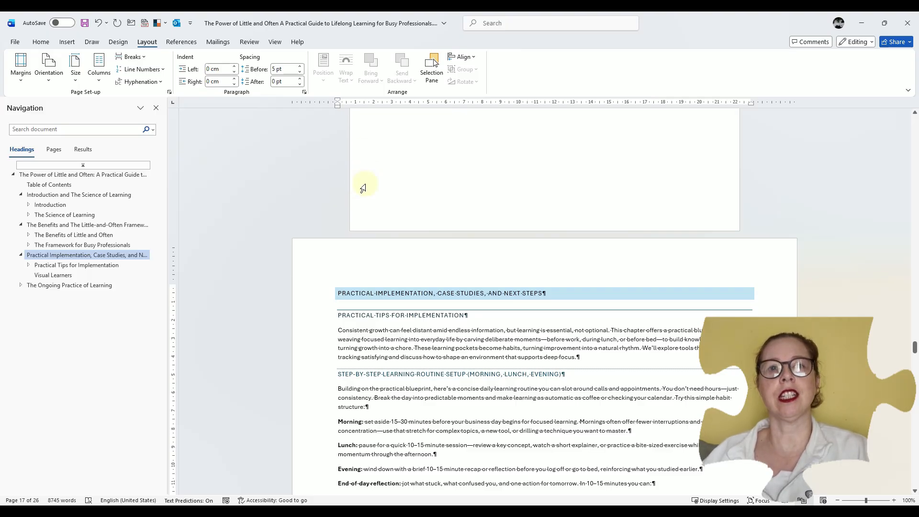
Look through the "Practical Implementation, Case Studies, and Next Steps" section's pages up to its closing section break to check their orientation
scroll(314, 294, down, 10)
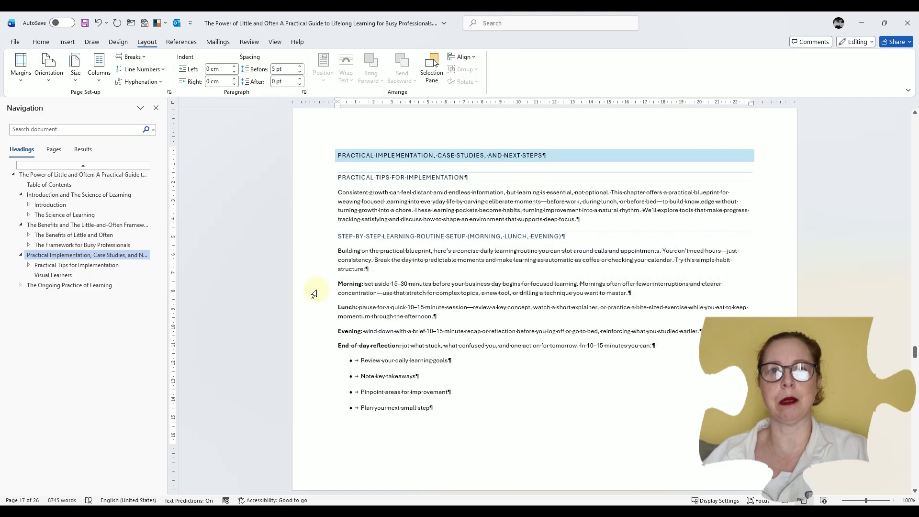
scroll(314, 293, down, 15)
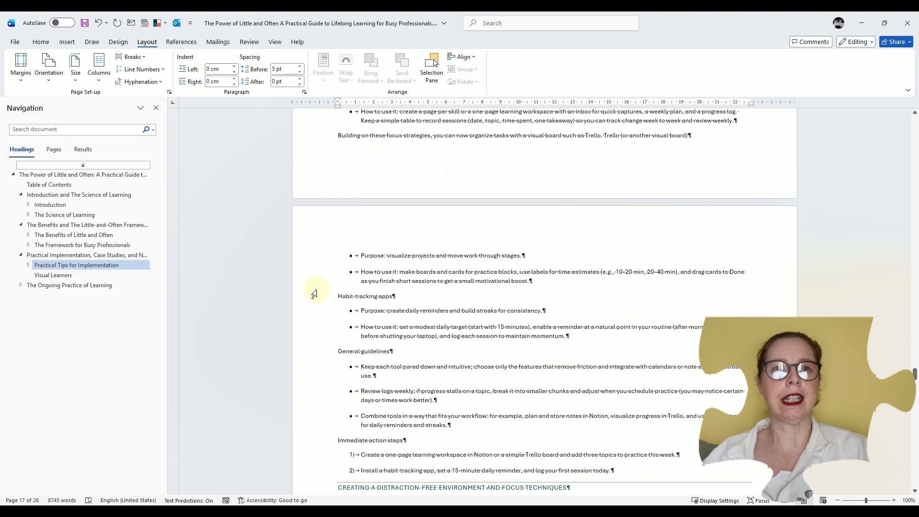
scroll(314, 294, down, 15)
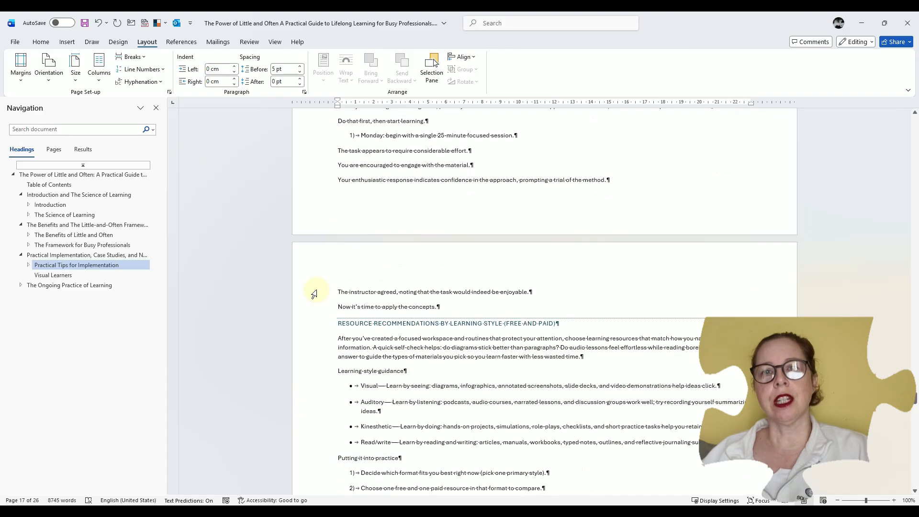
scroll(314, 294, up, 10)
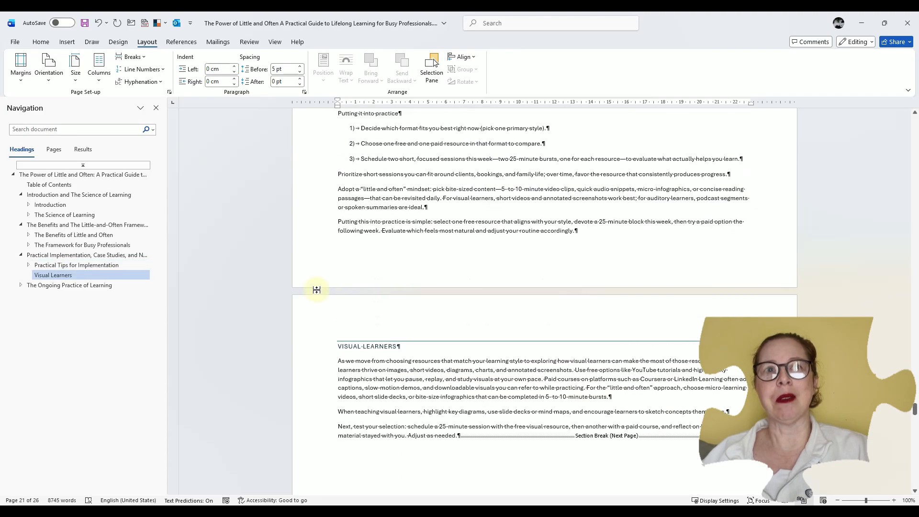
scroll(314, 294, up, 10)
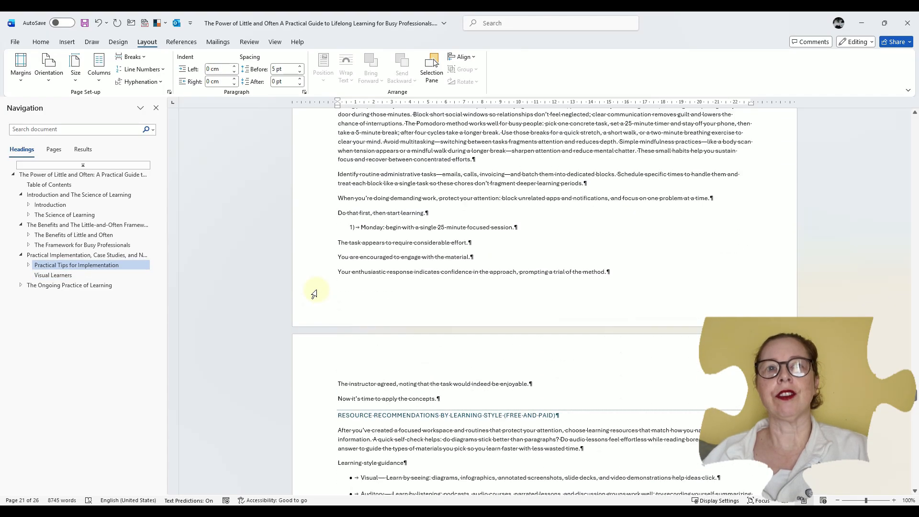
scroll(314, 294, up, 15)
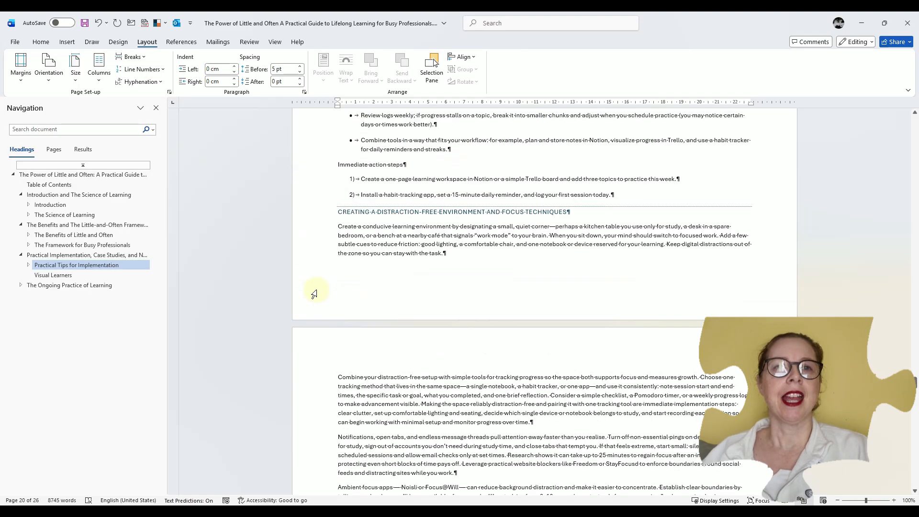
scroll(314, 294, up, 12)
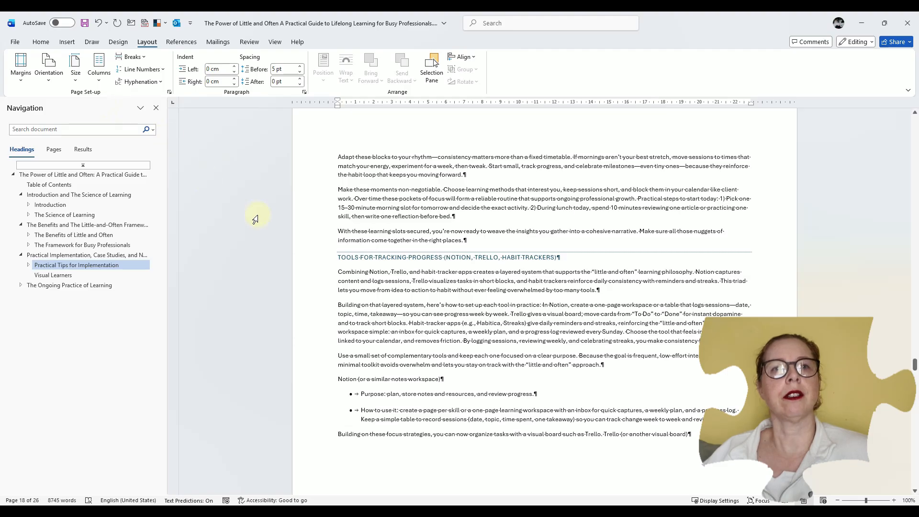
Compare the page orientation of the "Practical Implementation" section with the neighbouring sections in a multi-page overview
scroll(255, 219, down, 6)
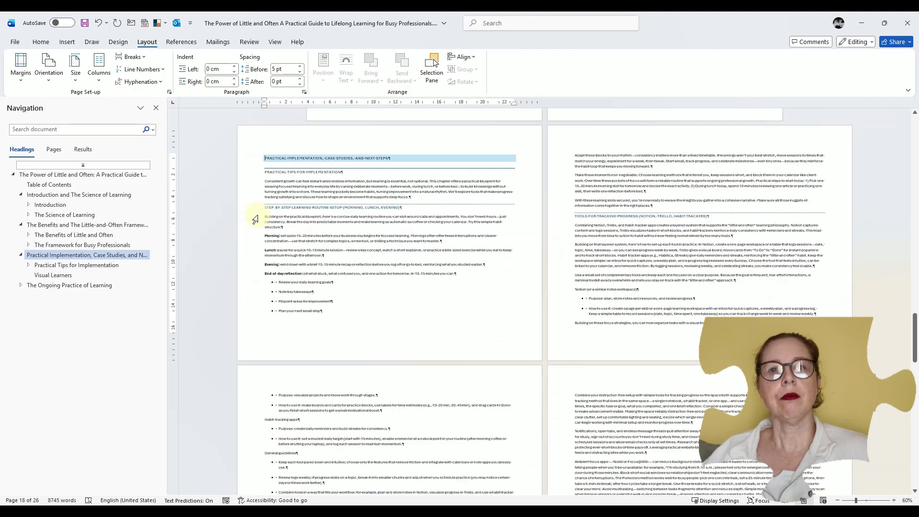
scroll(258, 216, down, 1)
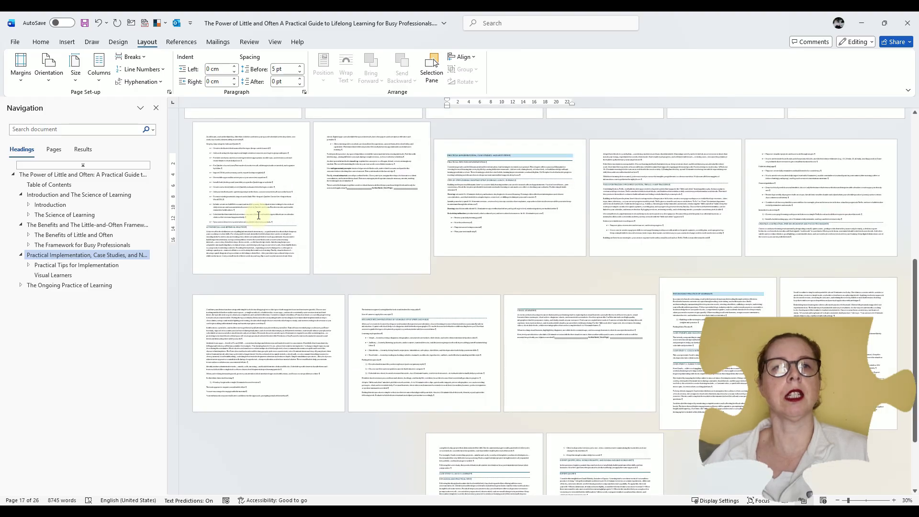
scroll(258, 215, up, 2)
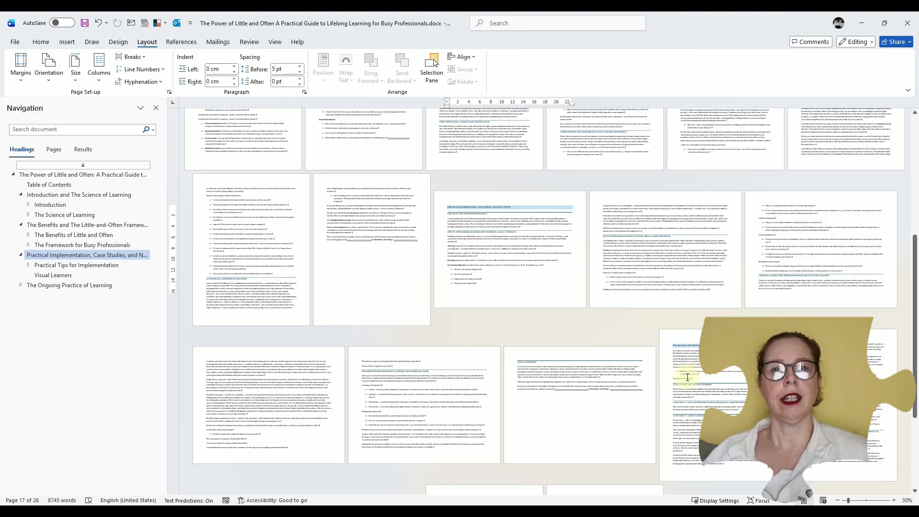
scroll(645, 391, down, 5)
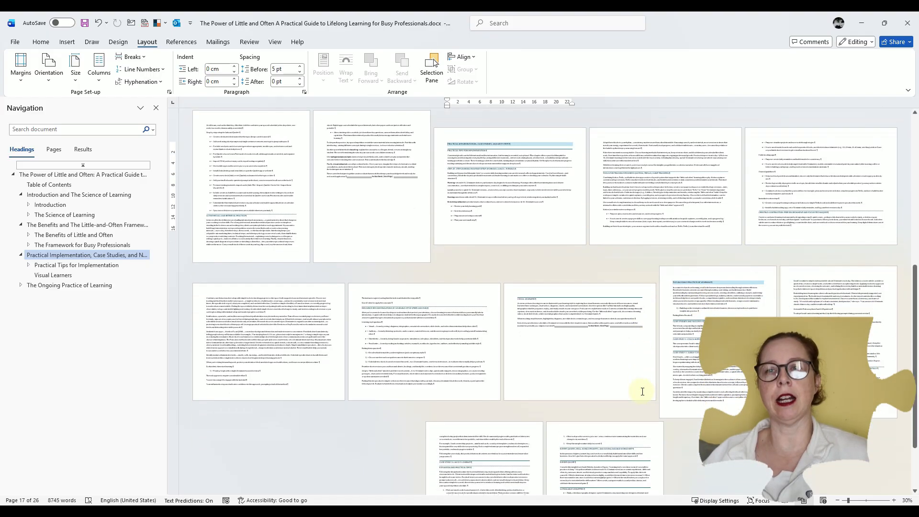
scroll(643, 390, up, 2)
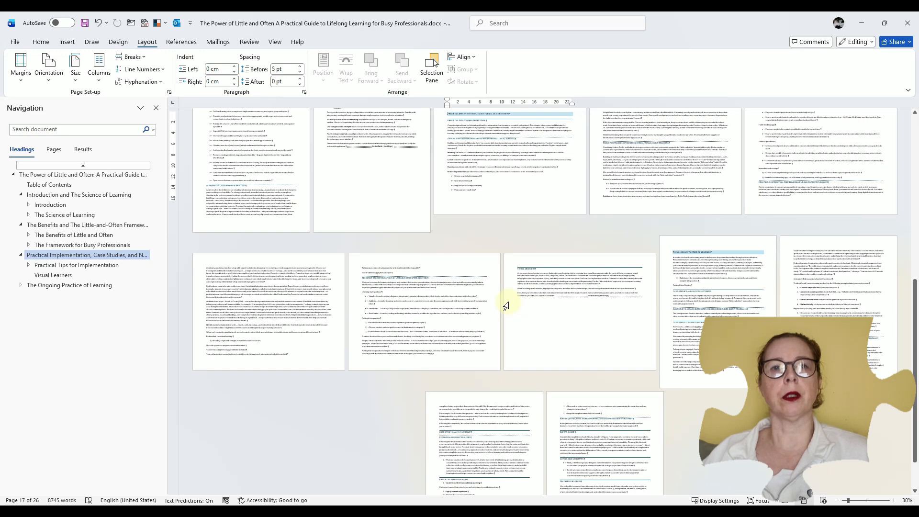
scroll(506, 304, up, 2)
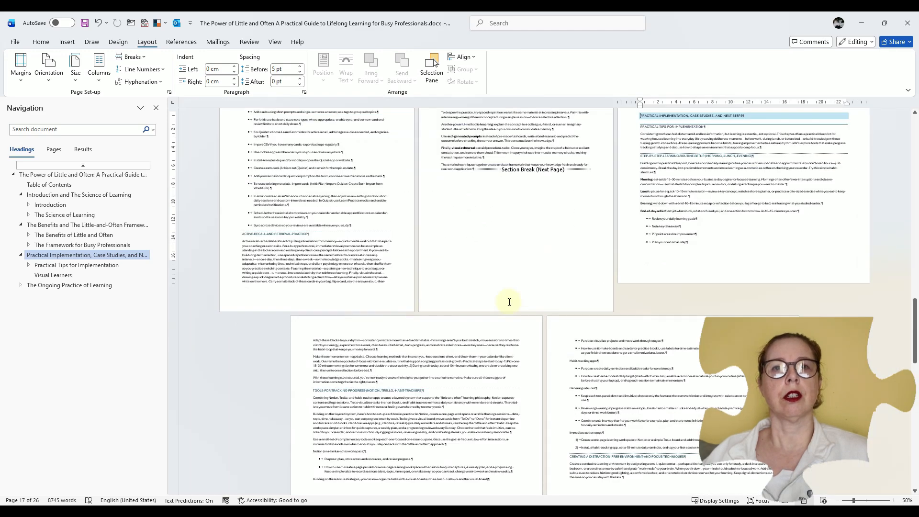
scroll(509, 302, down, 2)
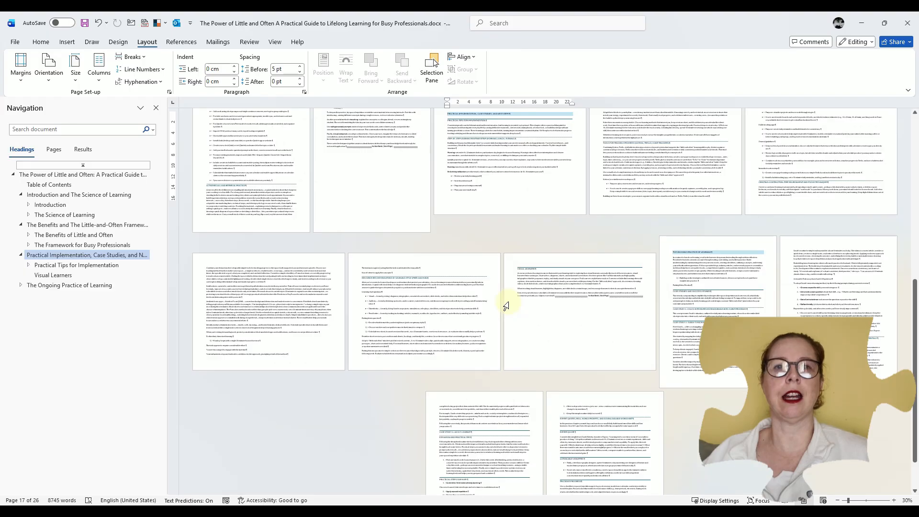
scroll(505, 304, down, 1)
scroll(510, 302, up, 6)
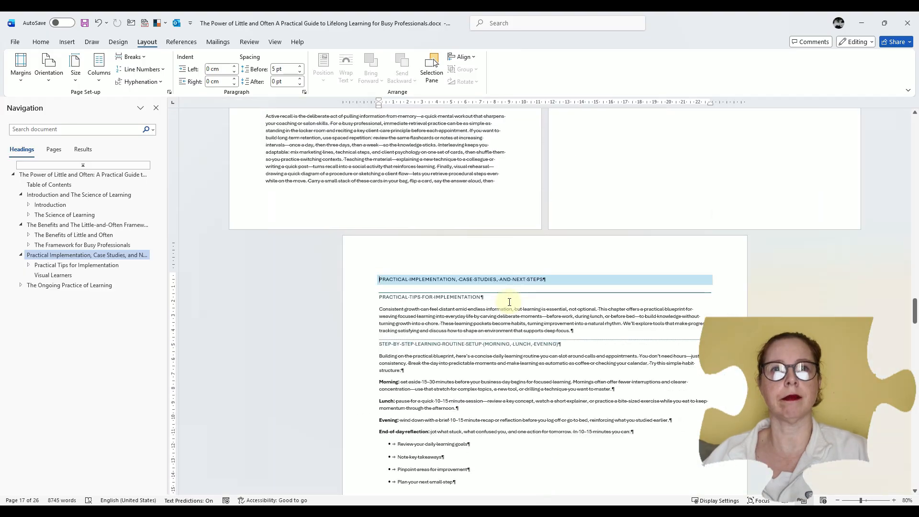
scroll(509, 302, up, 2)
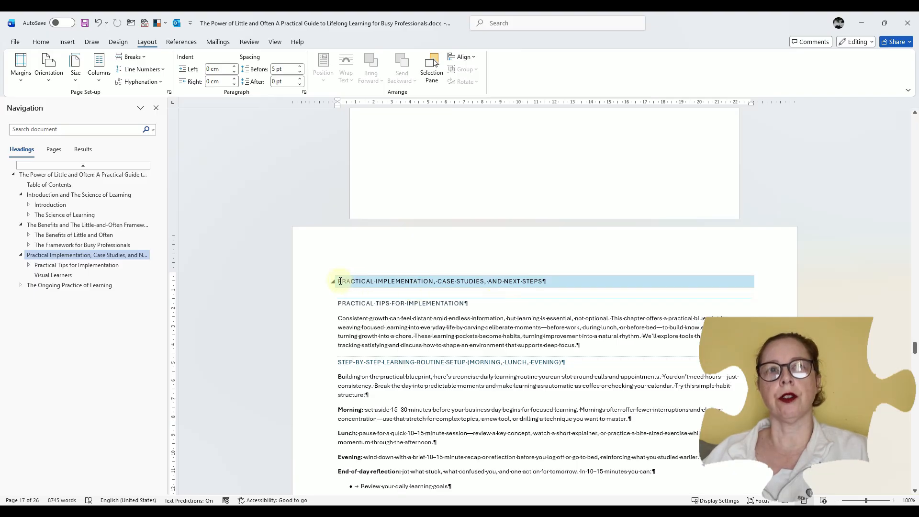
Insert a page break before the line "Notion (or a similar notes workspace)" in the Practical Implementation section
scroll(406, 281, up, 3)
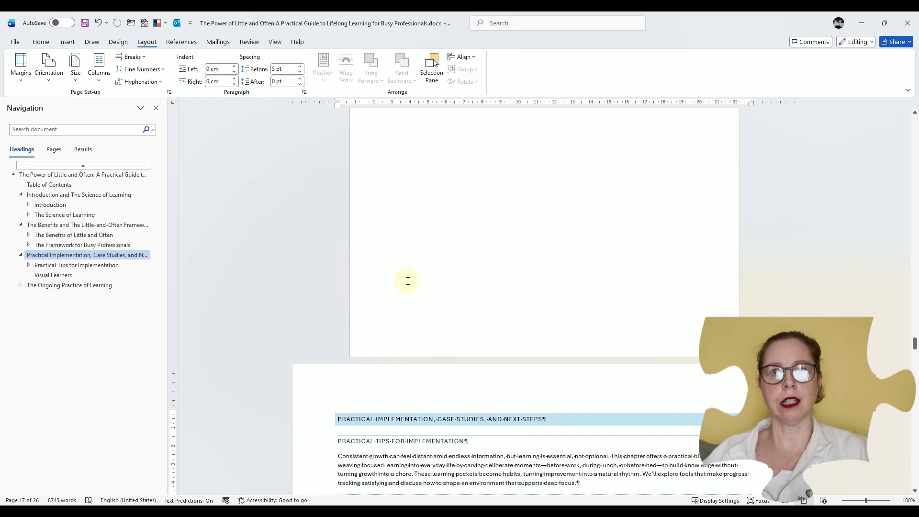
scroll(408, 281, up, 2)
scroll(408, 281, down, 6)
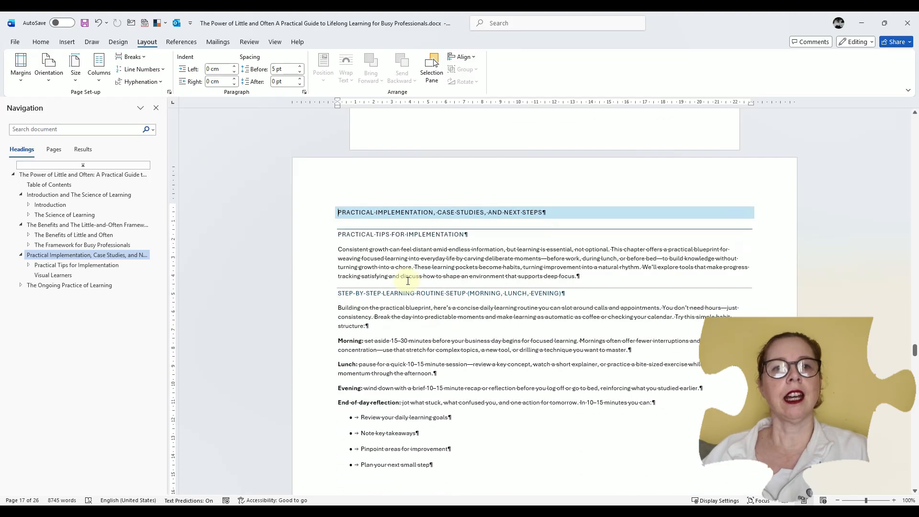
scroll(408, 281, down, 9)
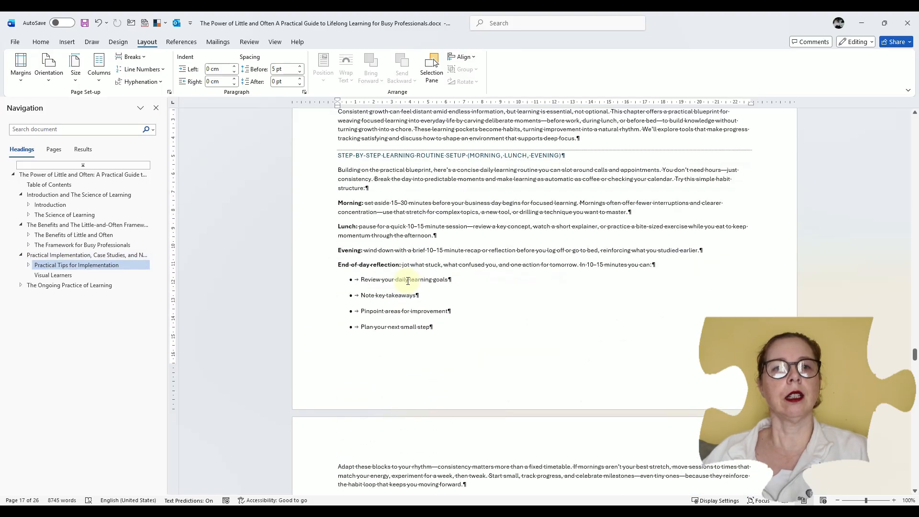
scroll(408, 281, down, 7)
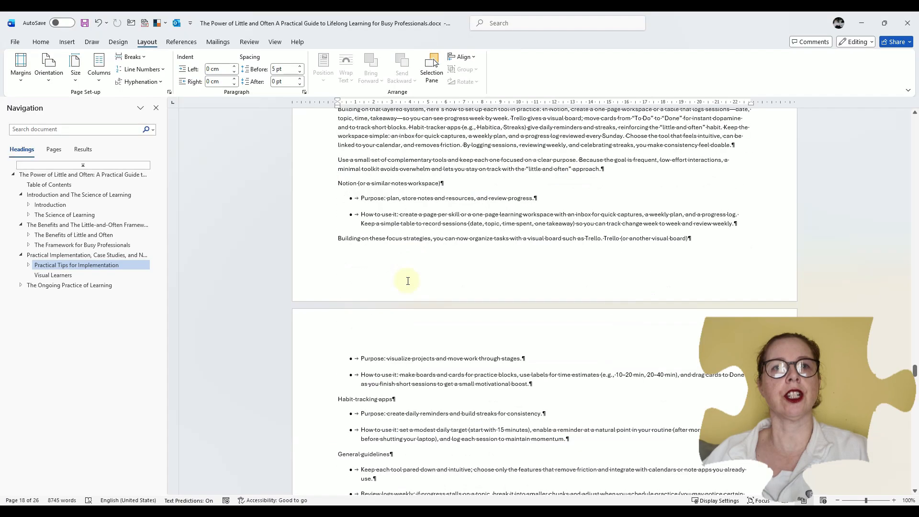
scroll(408, 281, up, 3)
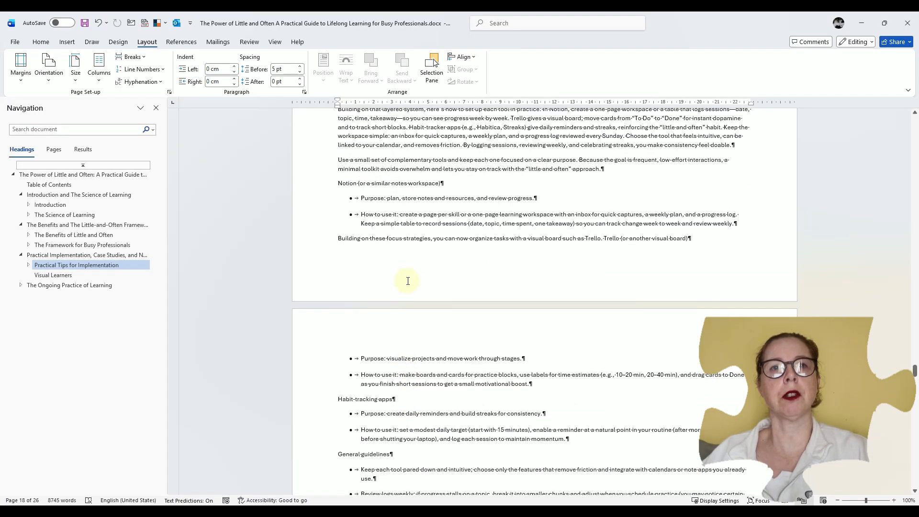
click(337, 183)
click(405, 164)
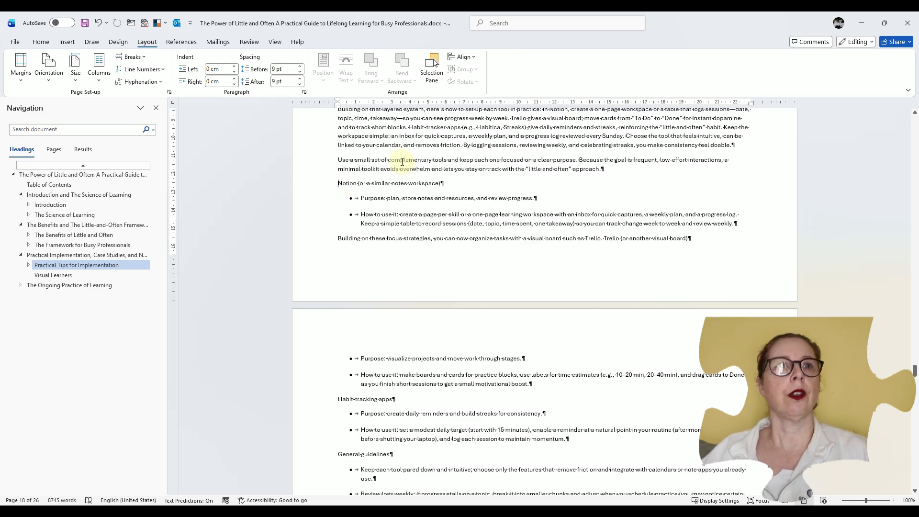
click(130, 56)
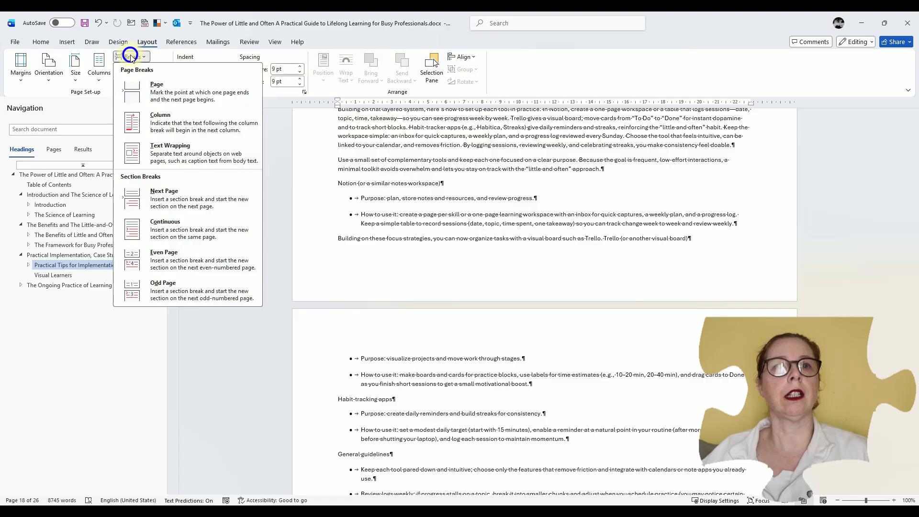
key(Escape)
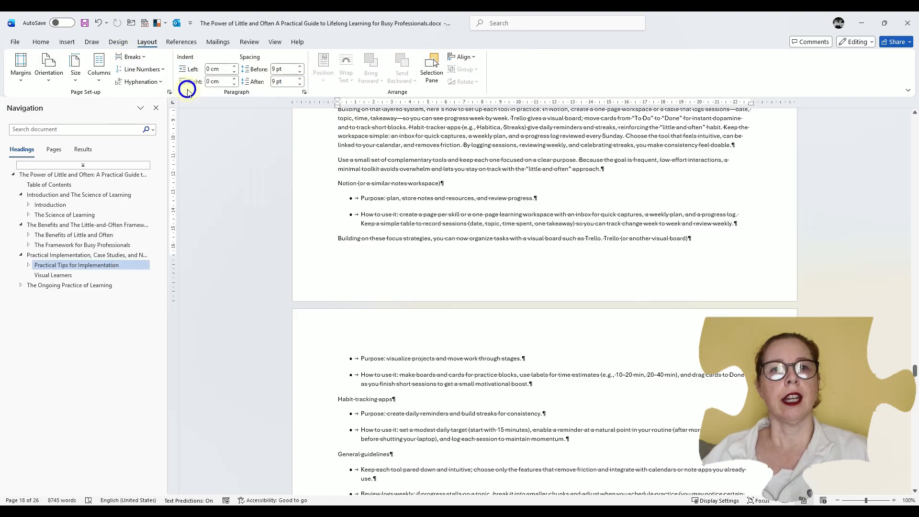
scroll(432, 313, down, 4)
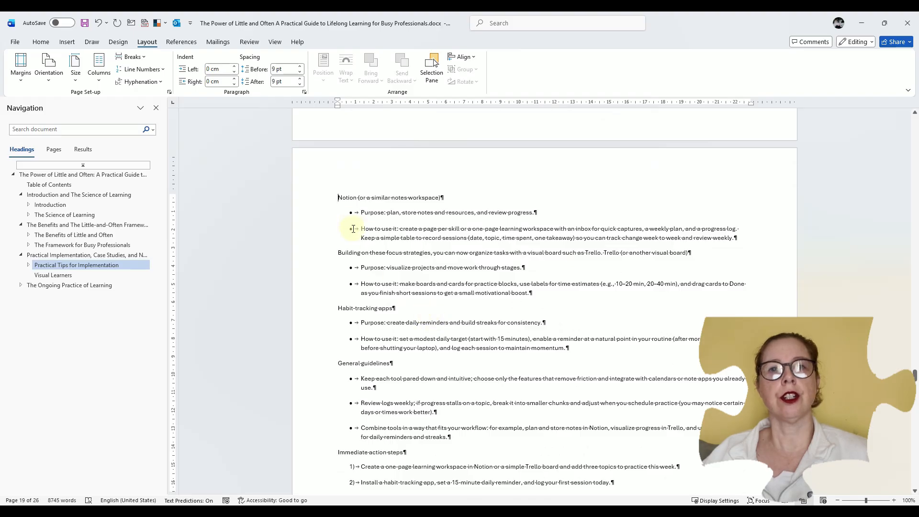
scroll(381, 294, down, 2)
scroll(395, 307, down, 3)
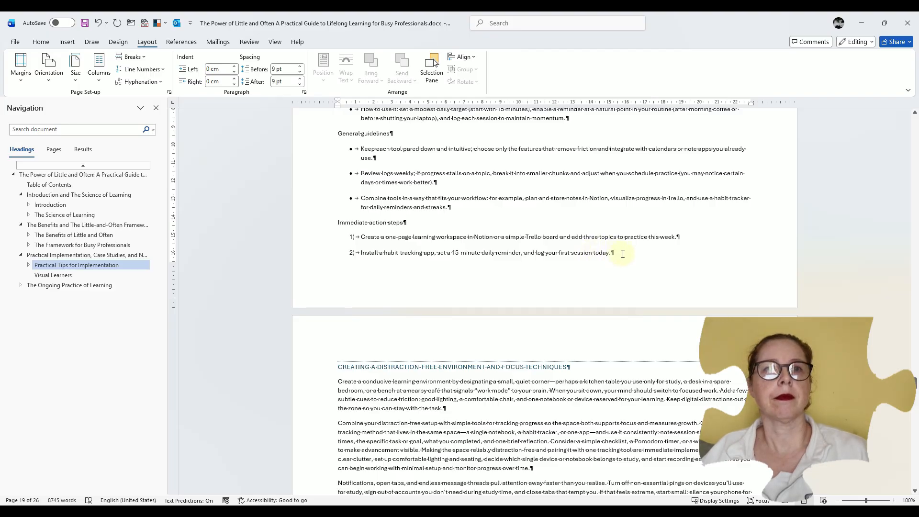
key(ctrl+shift+Up)
key(ctrl+shift+Up)
key(ctrl+shift+Up)
key(ctrl+shift+Up)
key(ctrl+shift+Up)
key(ctrl+shift+Up)
key(ctrl+shift+Up)
key(ctrl+shift+Up)
key(ctrl+shift+Up)
key(ctrl+shift+Up)
key(ctrl+shift+Up)
key(ctrl+shift+Up)
key(ctrl+shift+Up)
key(ctrl+shift+Up)
key(ctrl+shift+Up)
key(ctrl+shift+Up)
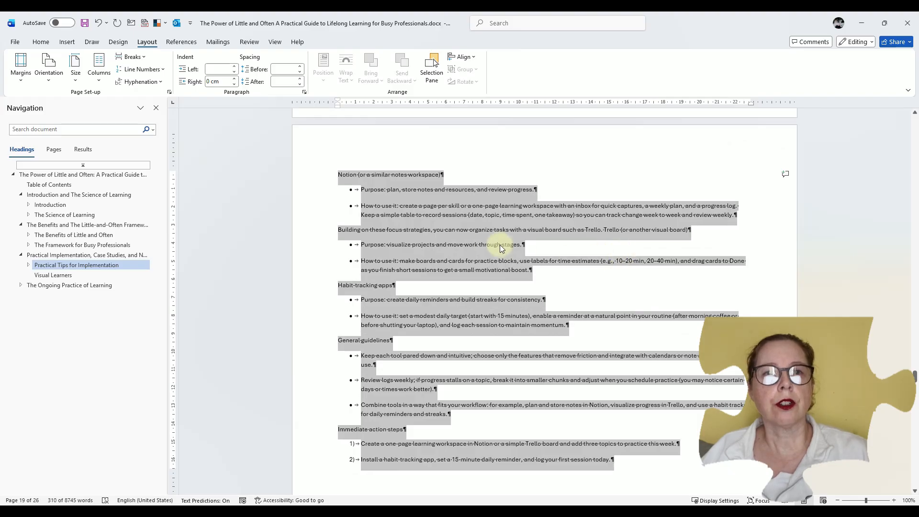
click(461, 286)
Format the text from "Building on these focus strategies" through the last "General guidelines" bullet in three columns
mouse_move(338, 230)
mouse_down()
mouse_move(514, 334)
mouse_move(523, 408)
mouse_up()
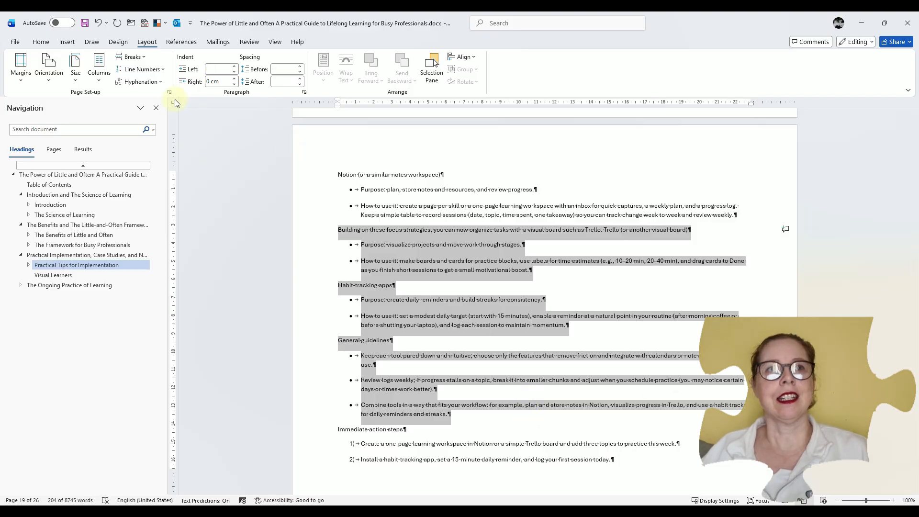
click(98, 80)
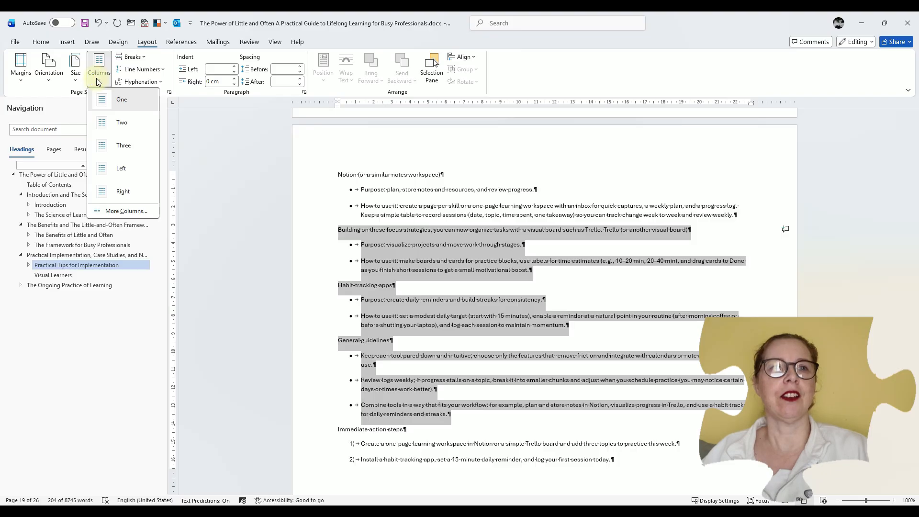
click(106, 144)
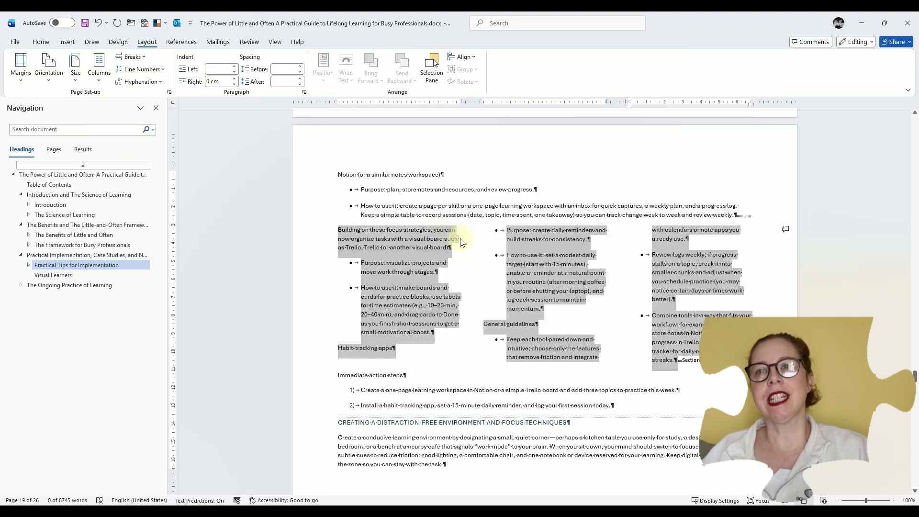
click(468, 244)
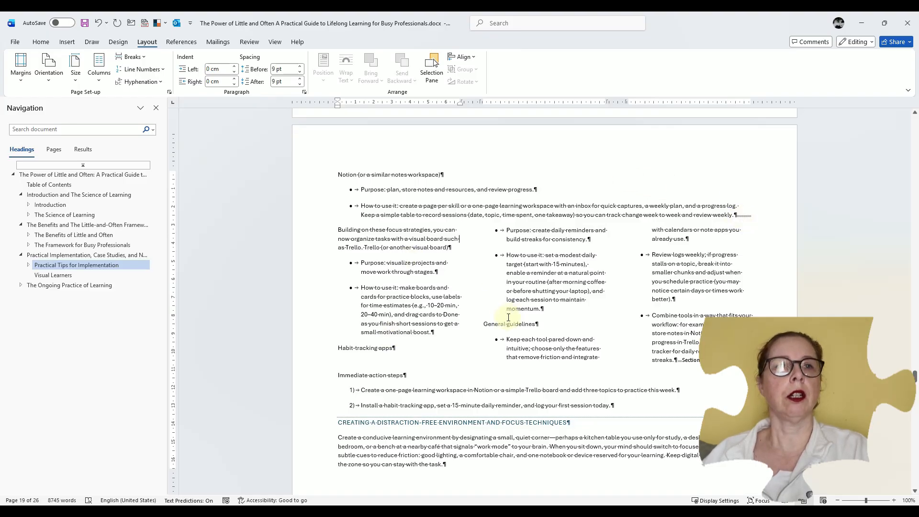
Insert column breaks before "Habit-tracking apps" and "General guidelines" so each topic starts its own column
click(339, 347)
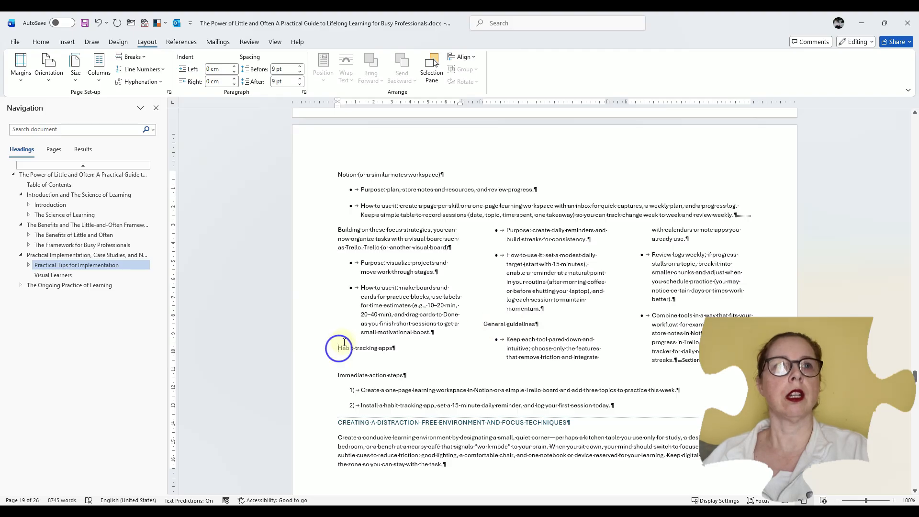
click(128, 60)
click(166, 121)
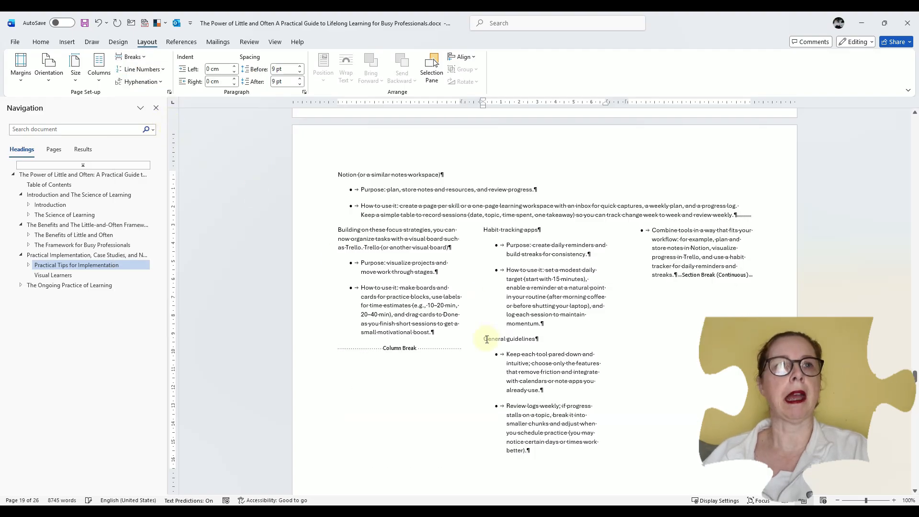
click(485, 339)
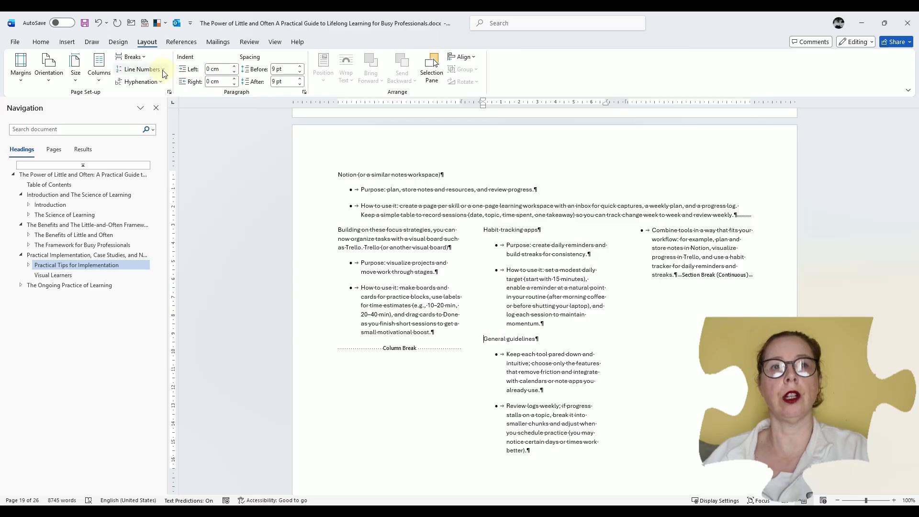
click(131, 57)
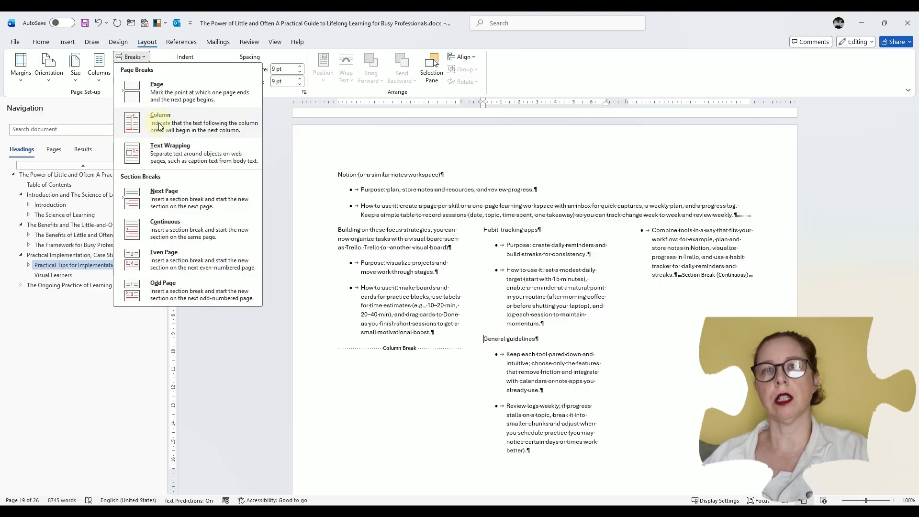
click(160, 125)
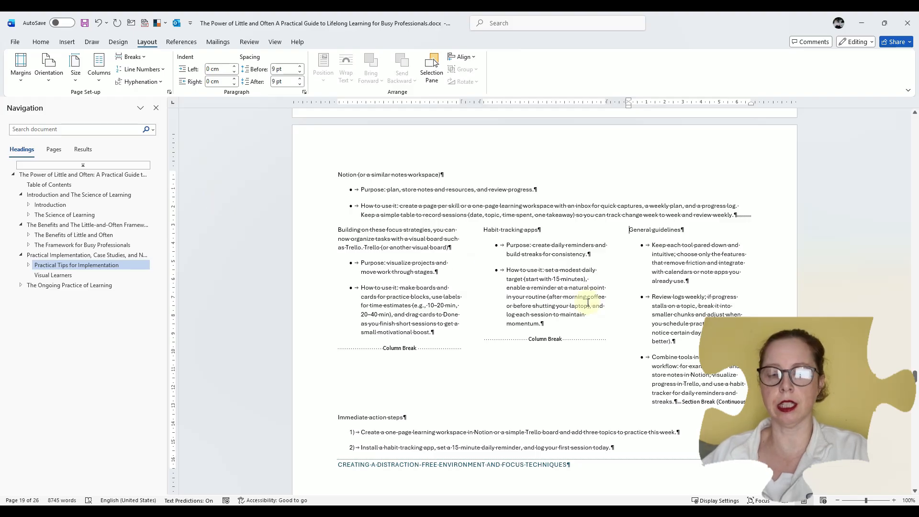
Delete the "Review logs weekly" bullet under "General guidelines"
click(684, 306)
triple_click(684, 305)
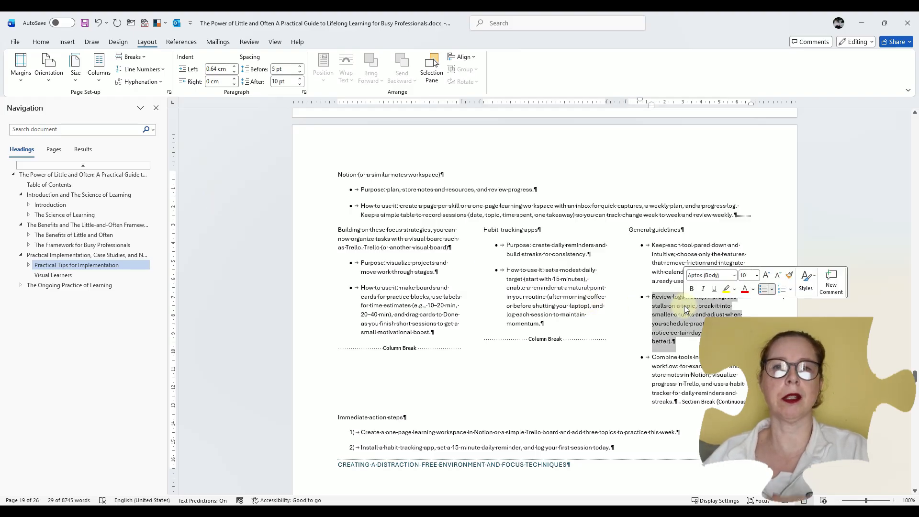
key(Delete)
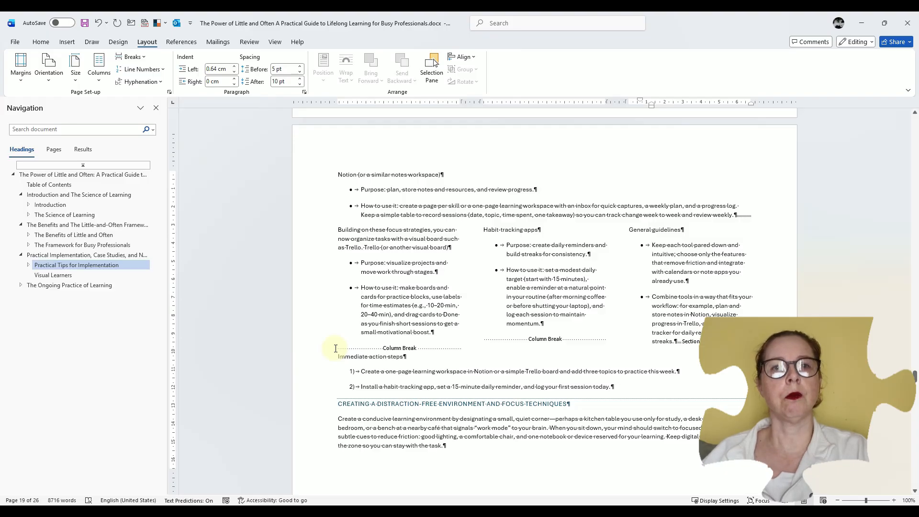
Hide the formatting marks and check the clean layout of the three-column text and the surrounding pages
click(41, 42)
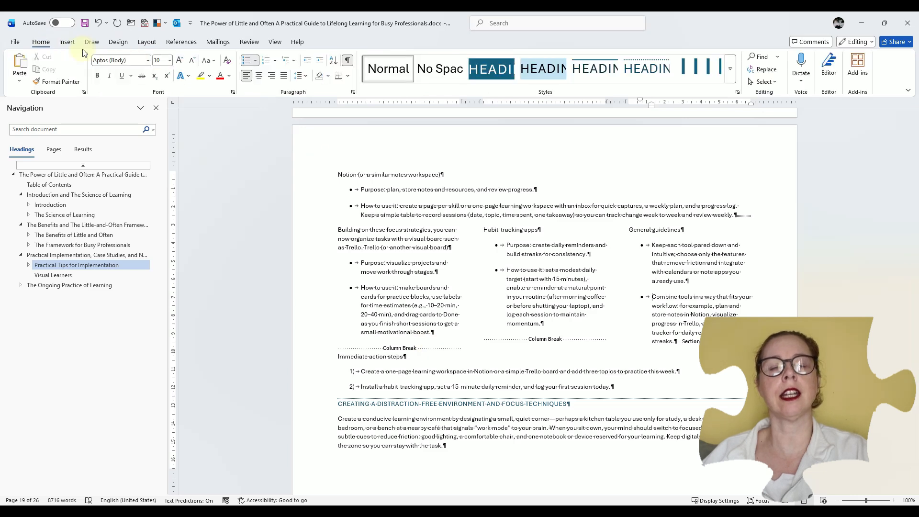
click(347, 60)
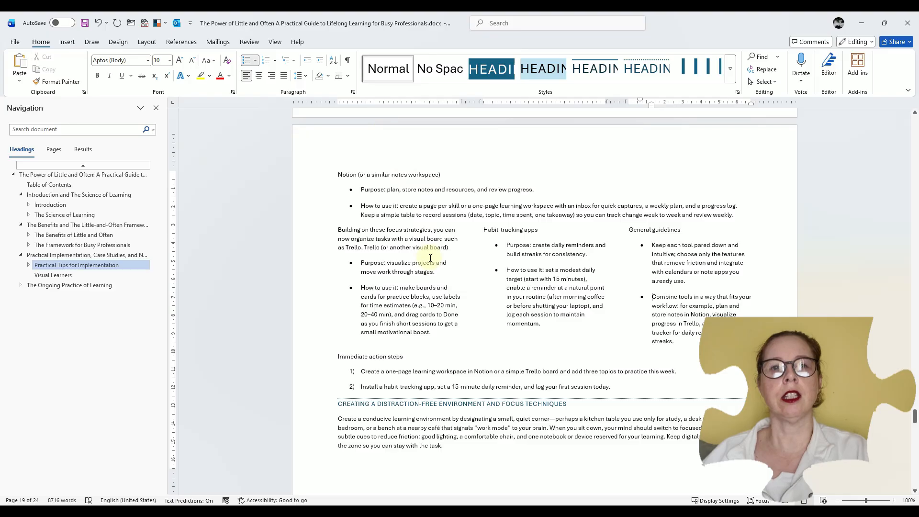
scroll(430, 258, down, 4)
scroll(430, 257, up, 15)
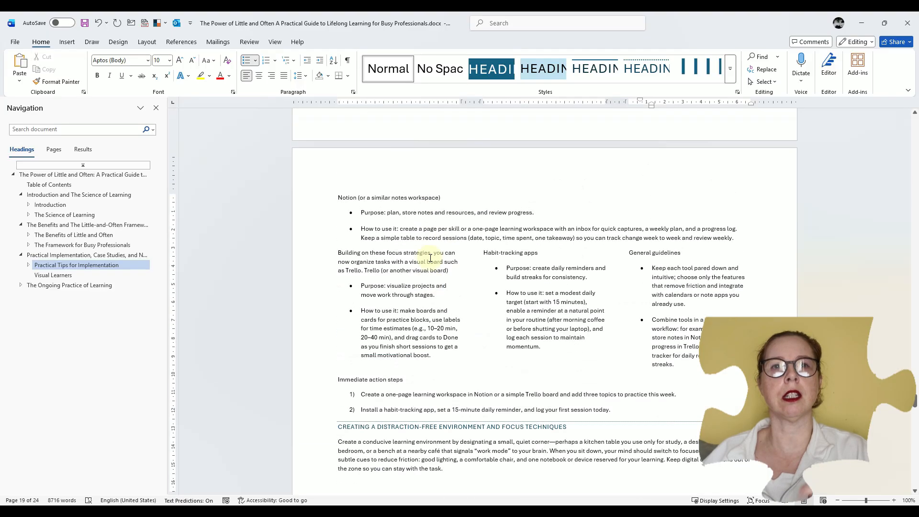
scroll(430, 258, up, 20)
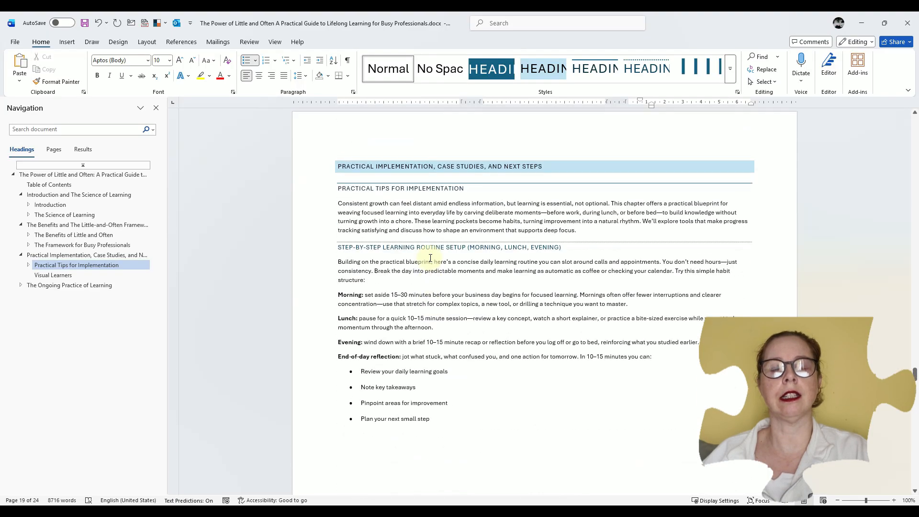
Return to the start of the document and open its print preview to check the layout of all pages
drag(915, 292, 915, 119)
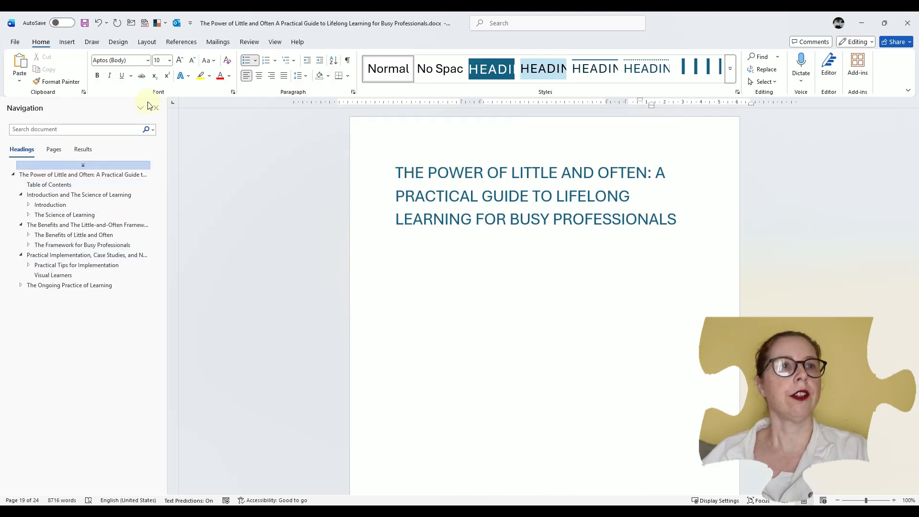
click(14, 42)
click(27, 208)
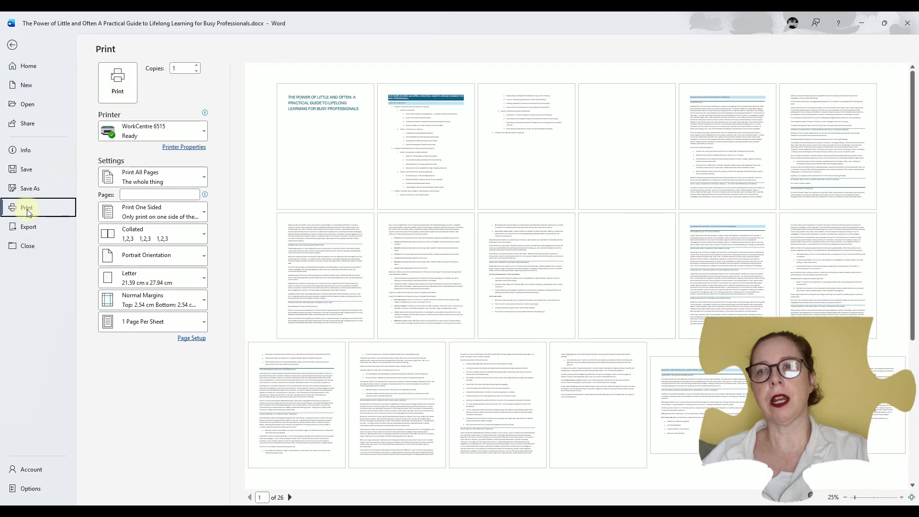